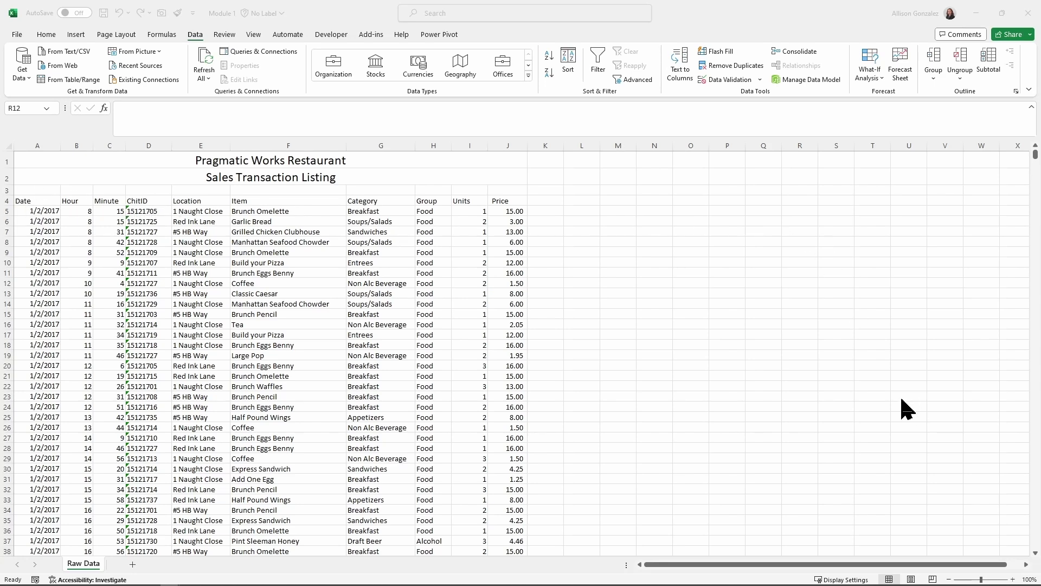
Check that the sales listing runs to row 69900, then select cell F16 in the data
{"action": "scroll", "coordinate": [169, 274], "scroll_direction": "down", "scroll_amount": 8}
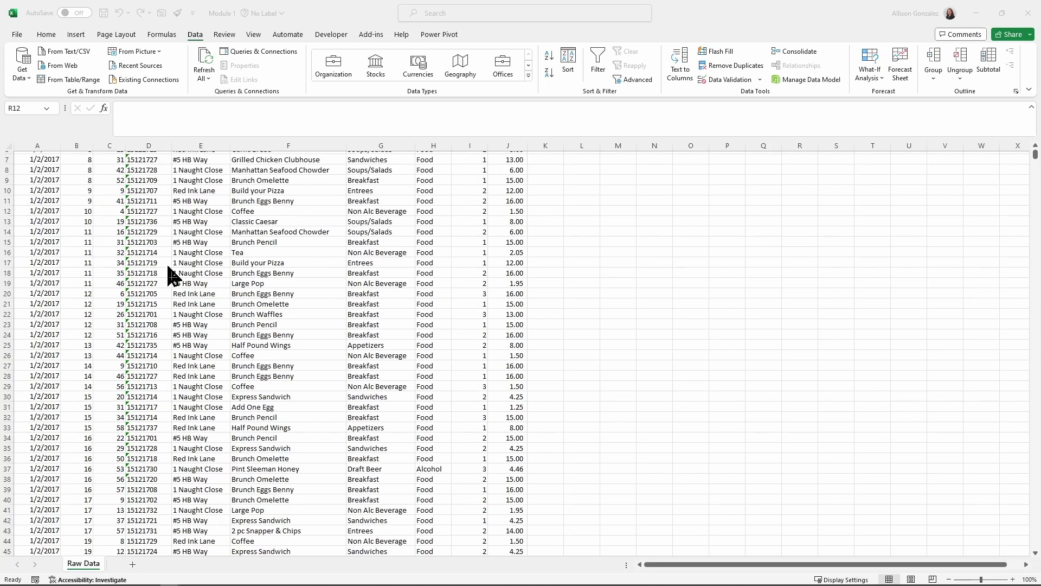
{"action": "scroll", "coordinate": [173, 274], "scroll_direction": "up", "scroll_amount": 8}
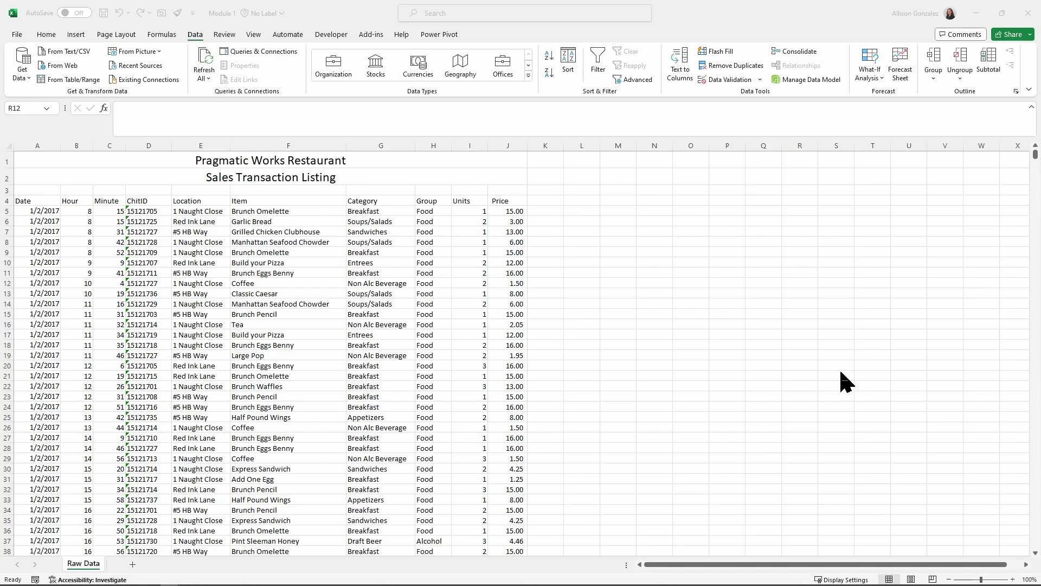
{"action": "scroll", "coordinate": [843, 380], "scroll_direction": "down", "scroll_amount": 9}
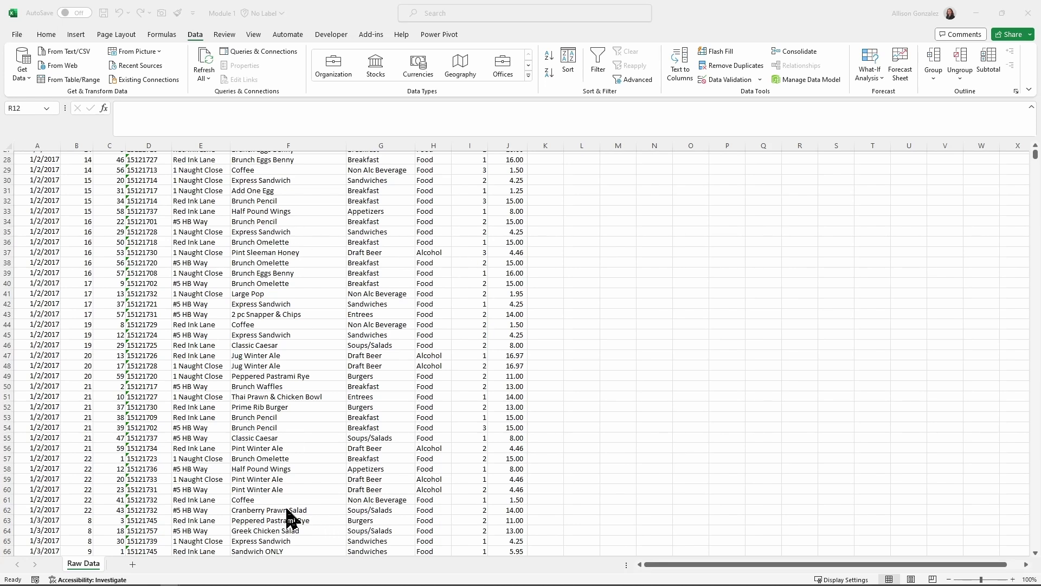
{"action": "scroll", "coordinate": [193, 380], "scroll_direction": "up", "scroll_amount": 9}
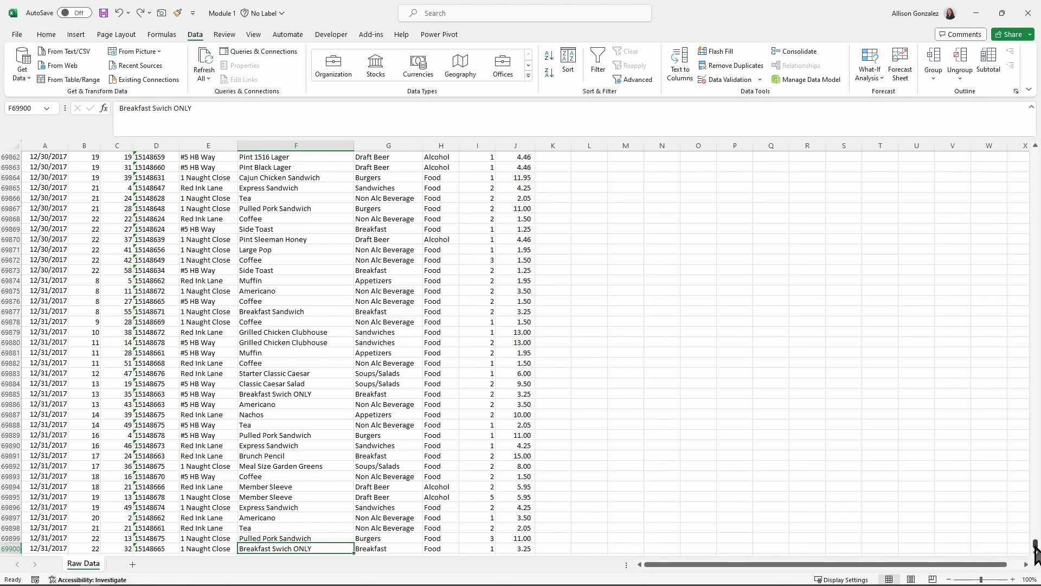
{"action": "left_click_drag", "start_coordinate": [1035, 545], "coordinate": [1036, 157]}
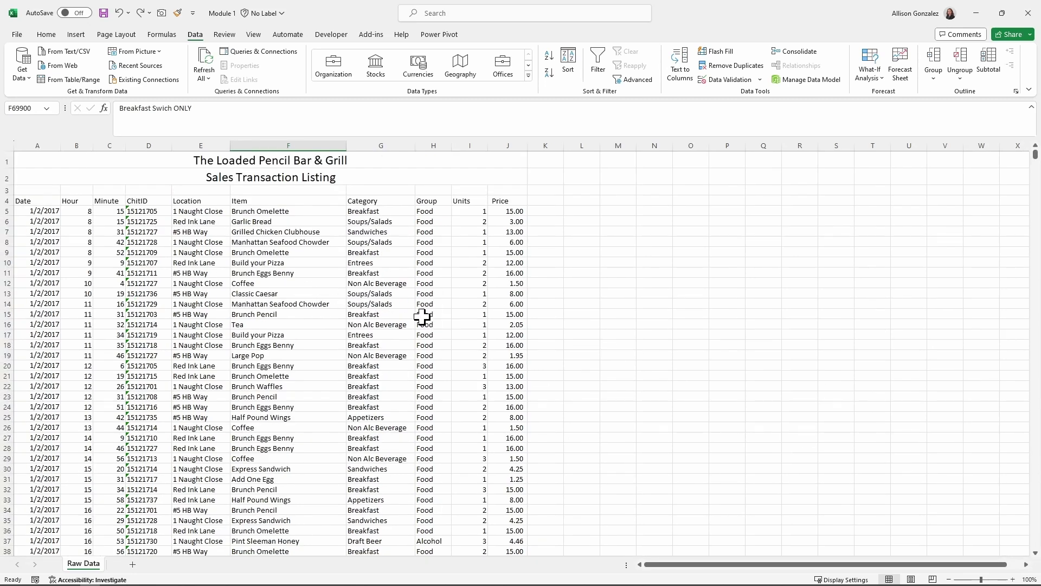
{"action": "left_click", "coordinate": [241, 324]}
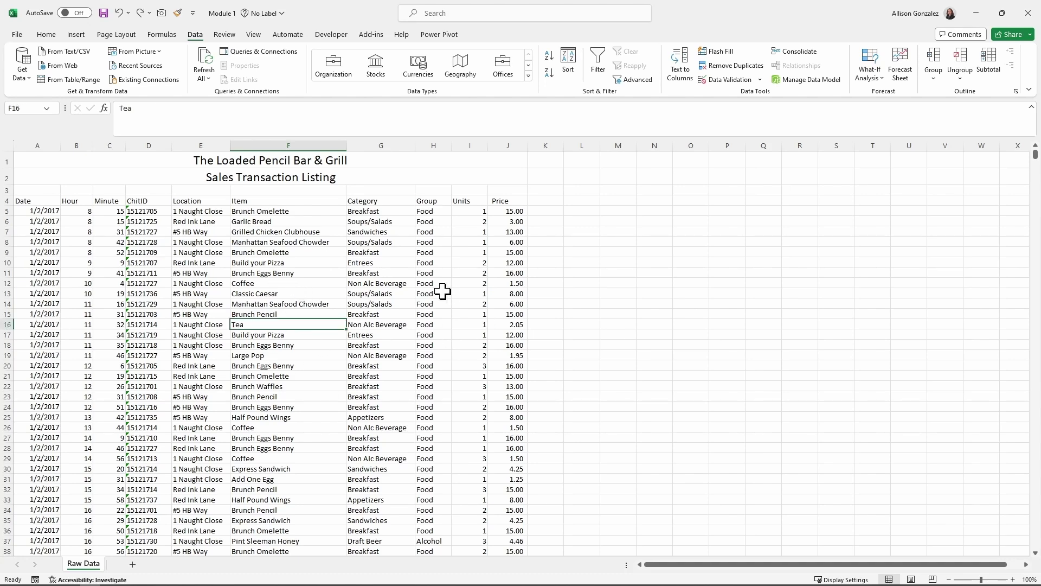
{"action": "left_click", "coordinate": [76, 35]}
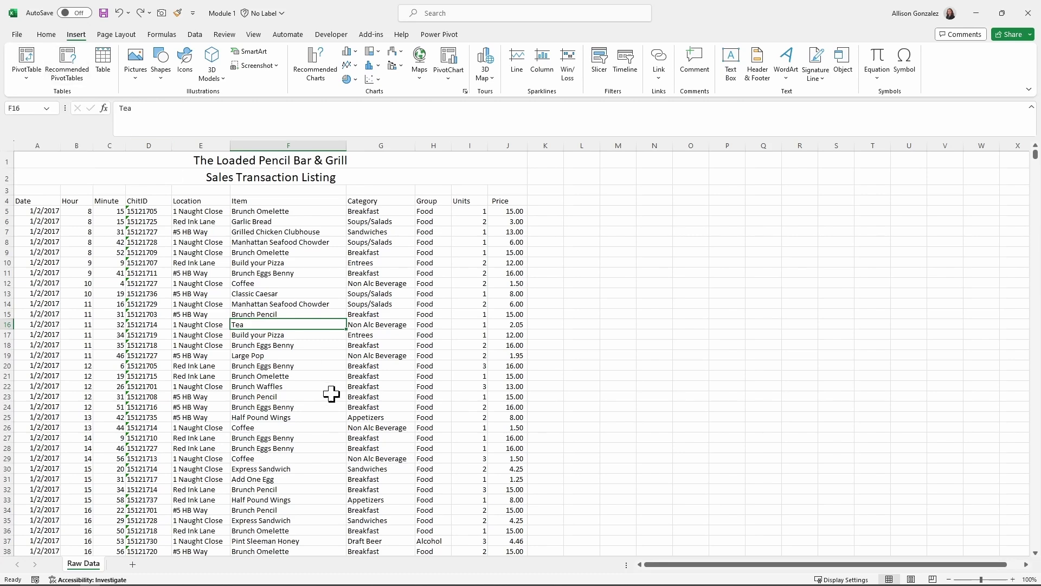
Create a PivotTable from the Raw Data range A4:I69900 on a new worksheet
{"action": "left_click", "coordinate": [26, 64]}
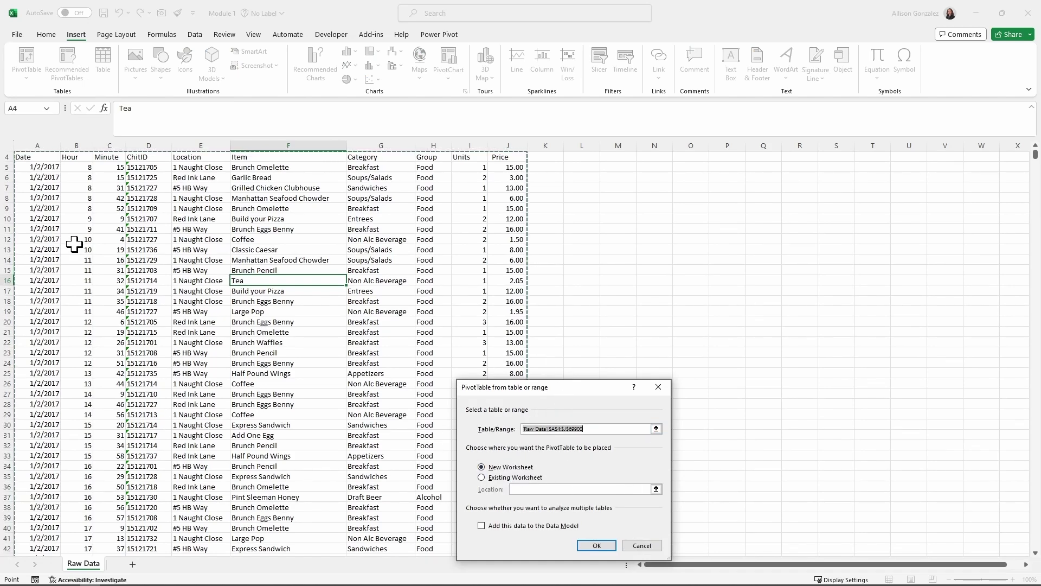
{"action": "scroll", "coordinate": [88, 235], "scroll_direction": "up", "scroll_amount": 1}
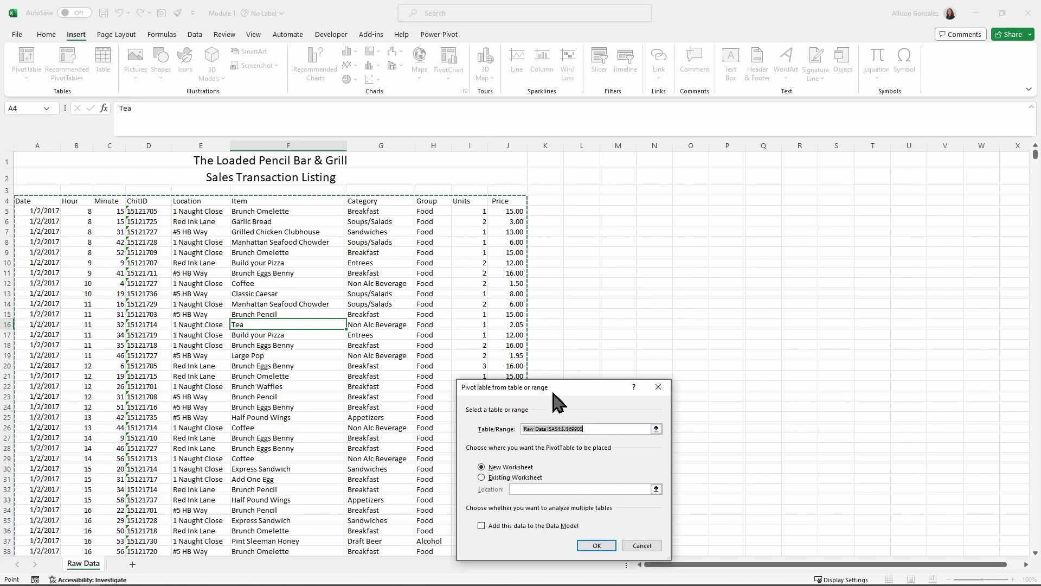
{"action": "left_click_drag", "start_coordinate": [565, 387], "coordinate": [647, 215]}
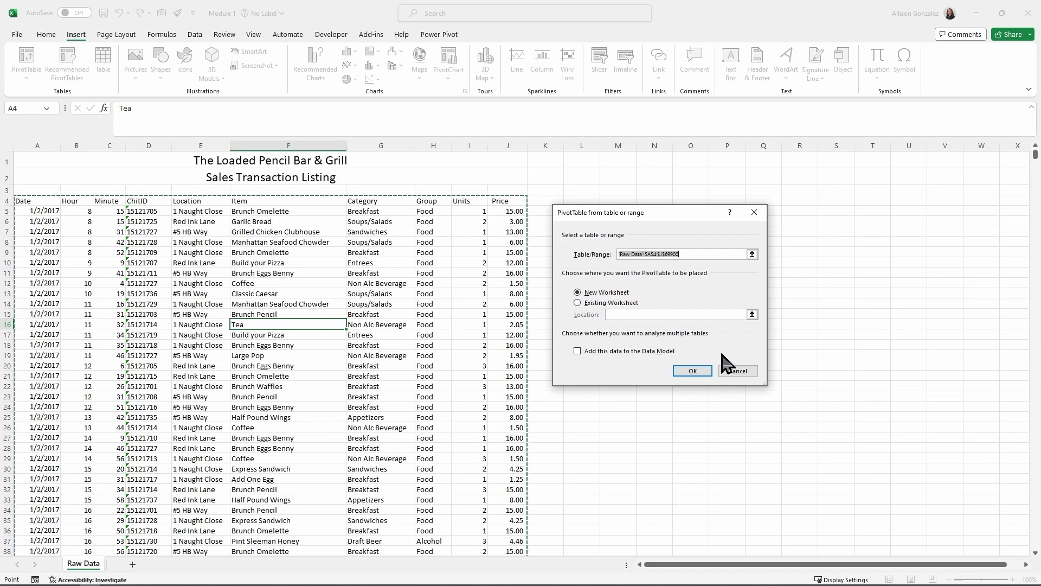
{"action": "left_click", "coordinate": [693, 371]}
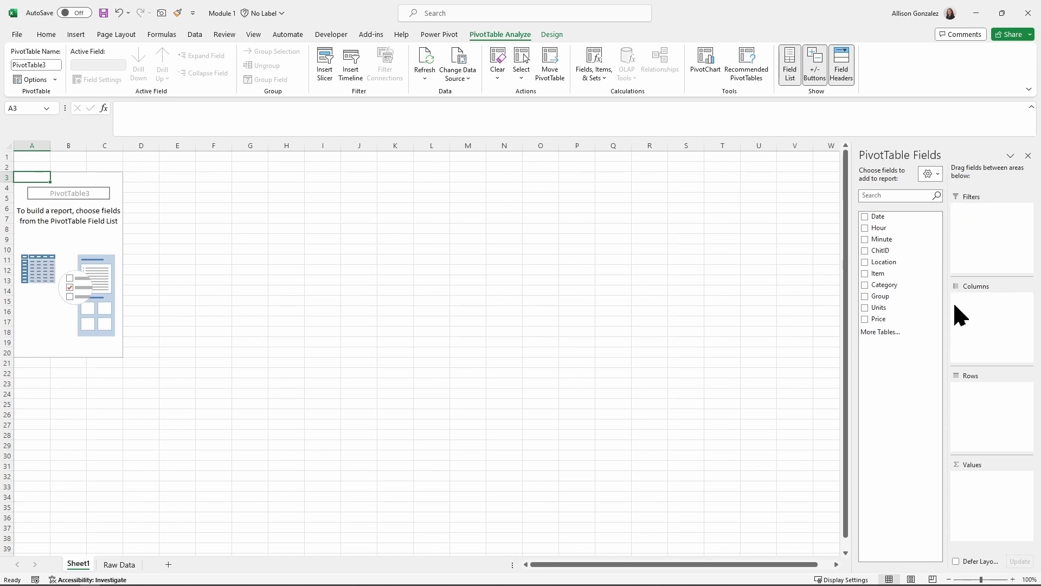
Try the field pane's stacked, side-by-side, fields-only and 2-by-2 areas-only layouts
{"action": "left_click", "coordinate": [939, 175]}
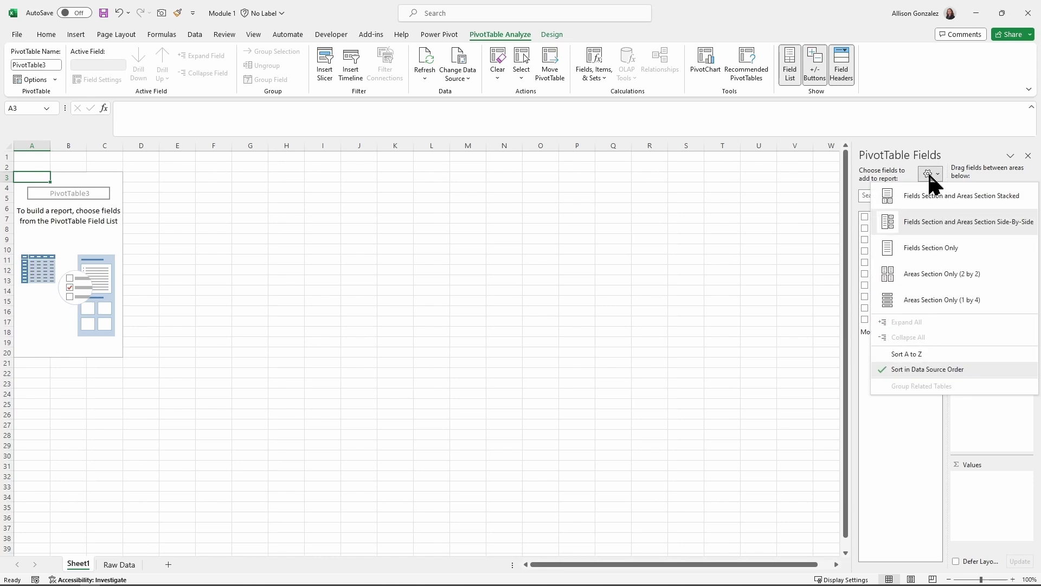
{"action": "left_click", "coordinate": [955, 200]}
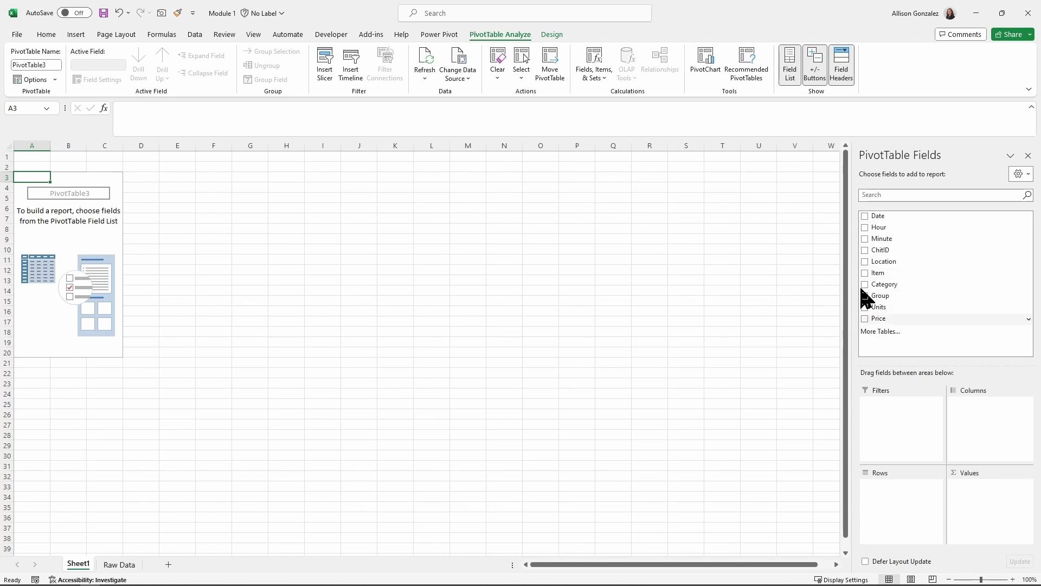
{"action": "left_click", "coordinate": [1022, 174]}
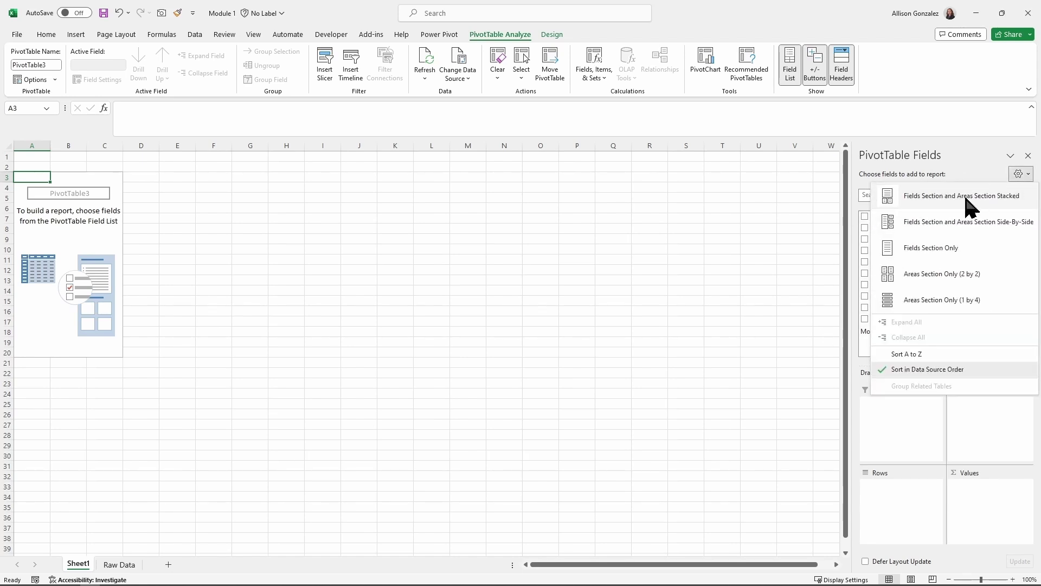
{"action": "left_click", "coordinate": [941, 222]}
{"action": "left_click", "coordinate": [937, 174]}
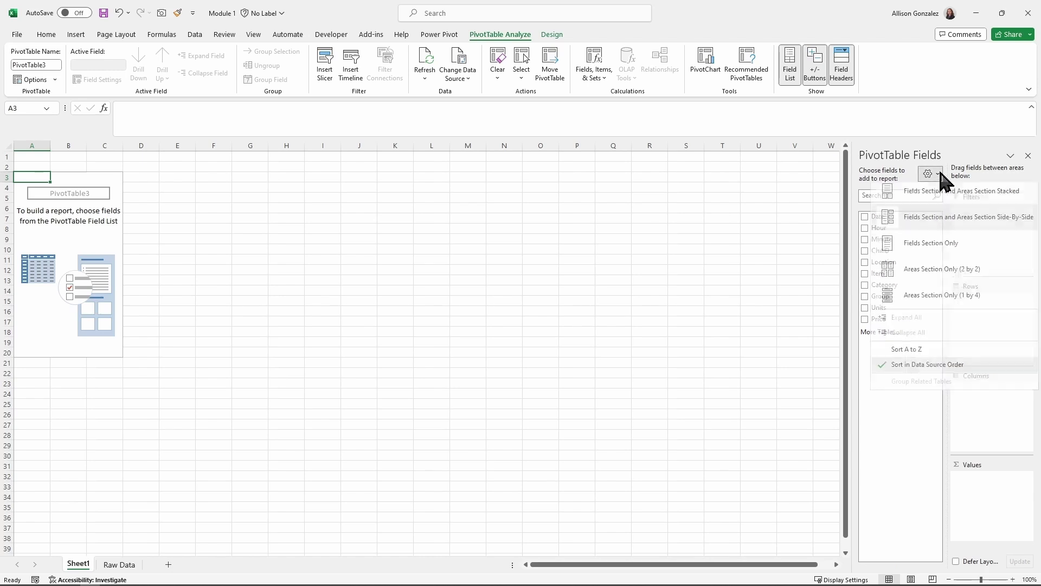
{"action": "left_click", "coordinate": [947, 248]}
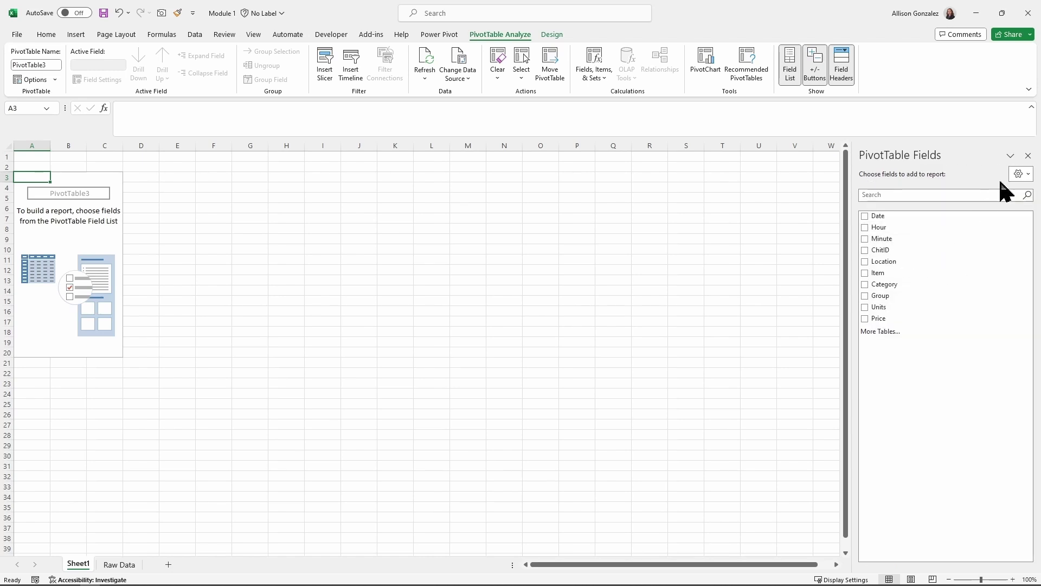
{"action": "left_click", "coordinate": [1019, 174]}
{"action": "left_click", "coordinate": [915, 276]}
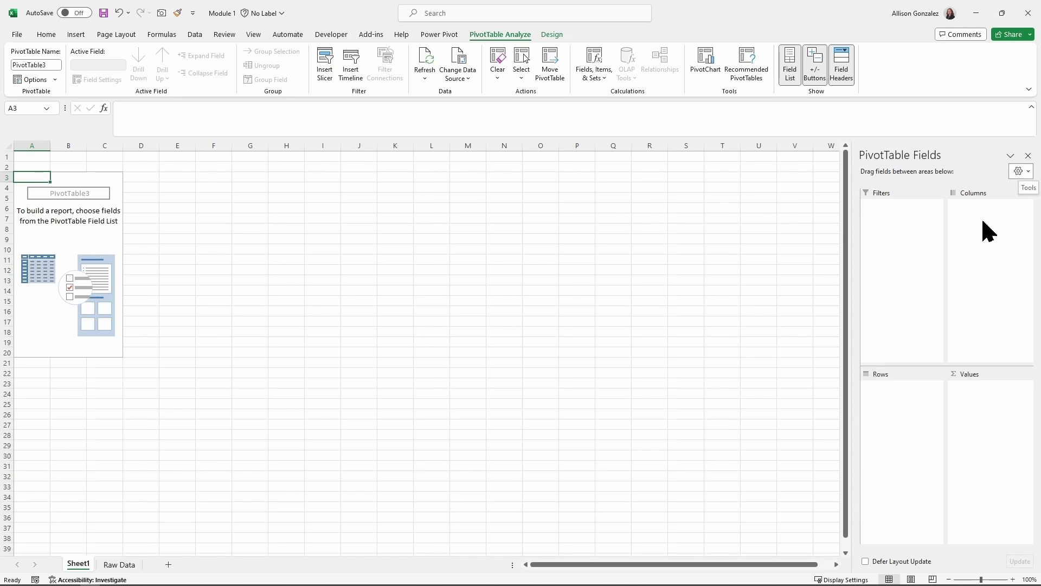
Try the single-column areas layout, then settle on fields and areas side by side
{"action": "left_click", "coordinate": [1029, 173]}
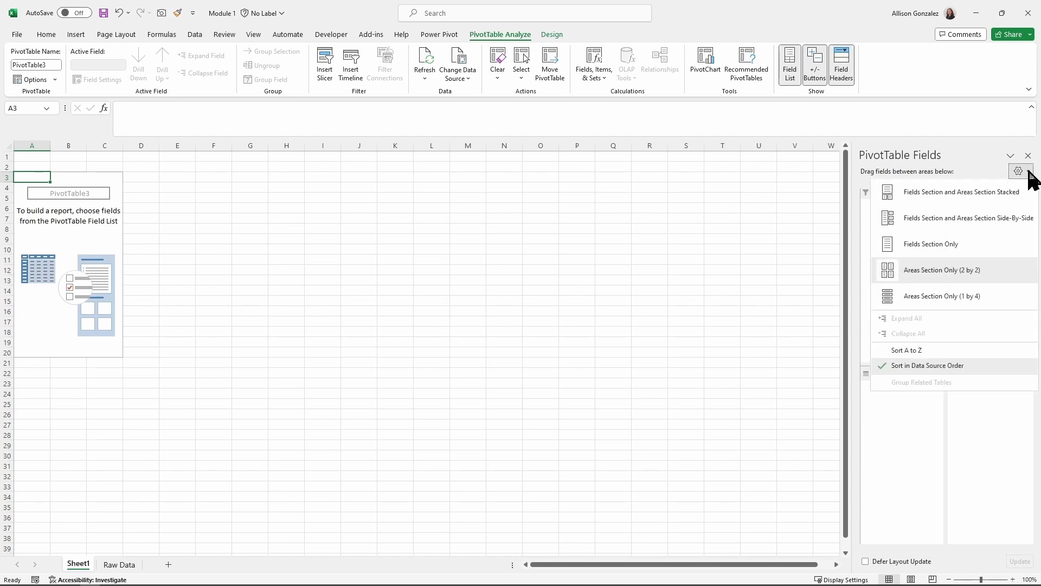
{"action": "left_click", "coordinate": [947, 300]}
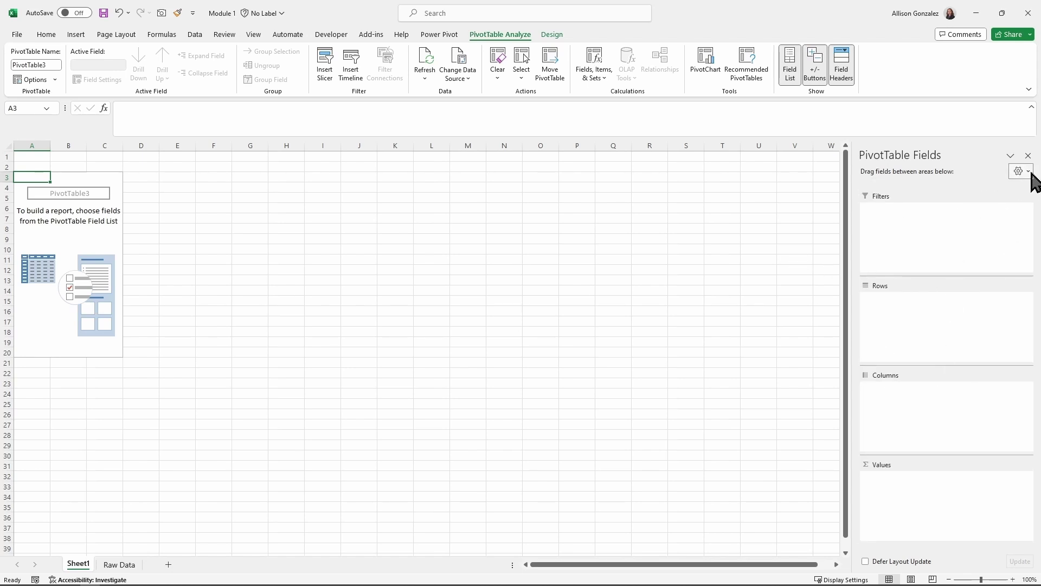
{"action": "left_click", "coordinate": [1030, 173]}
{"action": "left_click", "coordinate": [970, 226]}
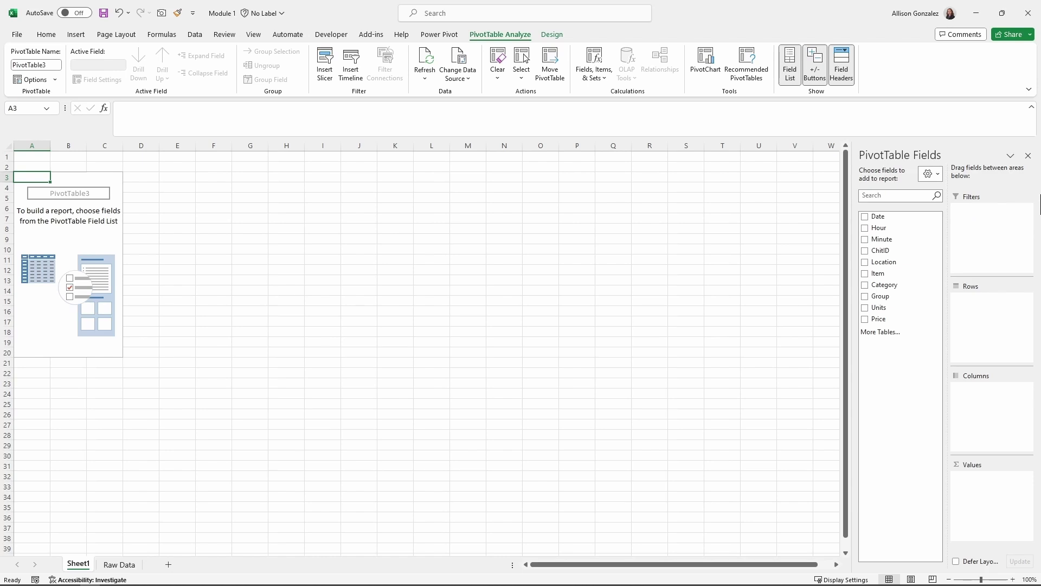
{"action": "left_click", "coordinate": [938, 173]}
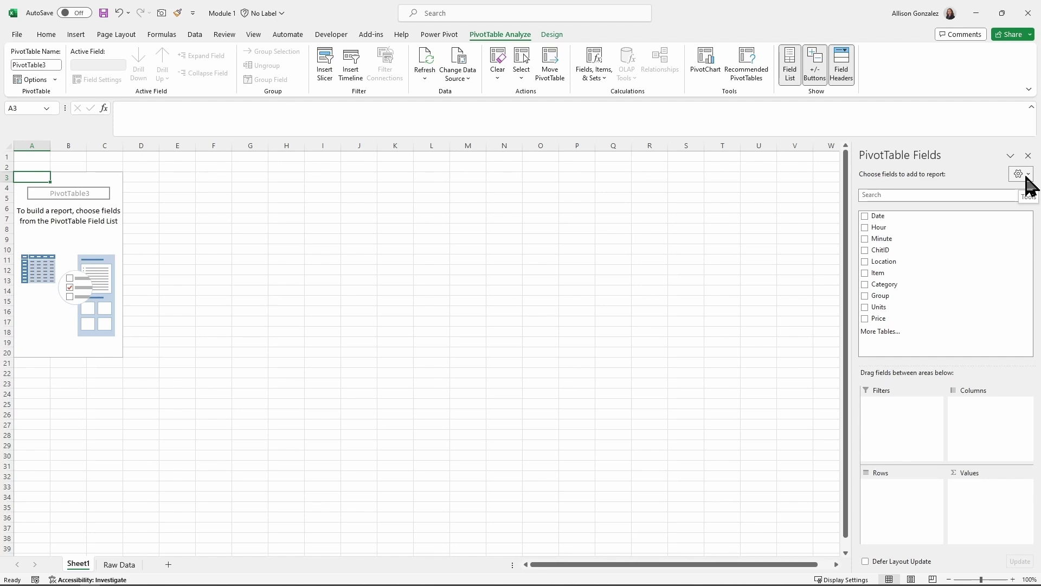
{"action": "left_click", "coordinate": [1028, 174]}
{"action": "left_click", "coordinate": [965, 210]}
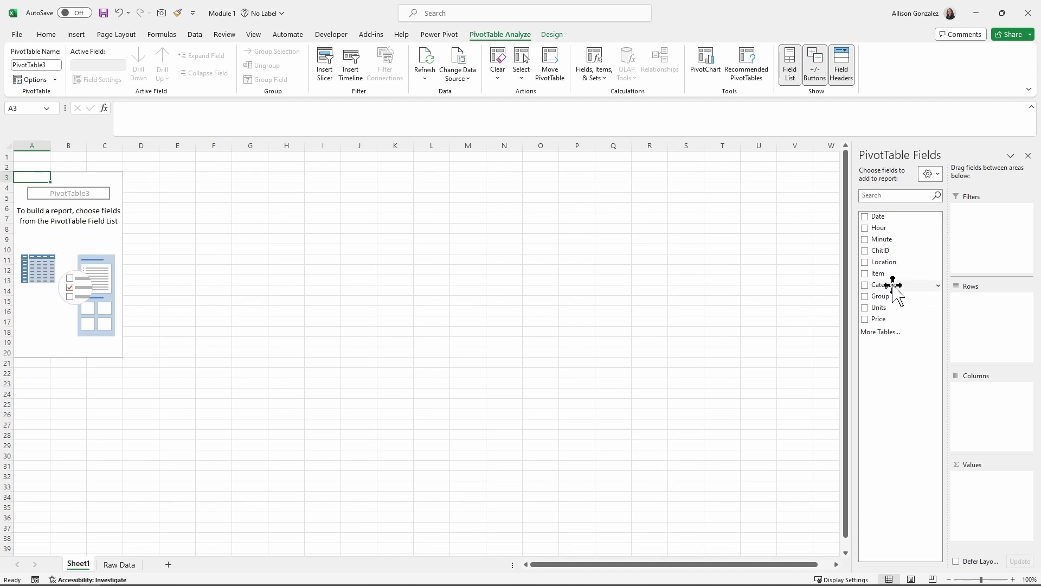
Put Category in Rows, Group in Columns and Units in Values as a sum
{"action": "left_click_drag", "start_coordinate": [893, 286], "coordinate": [986, 305]}
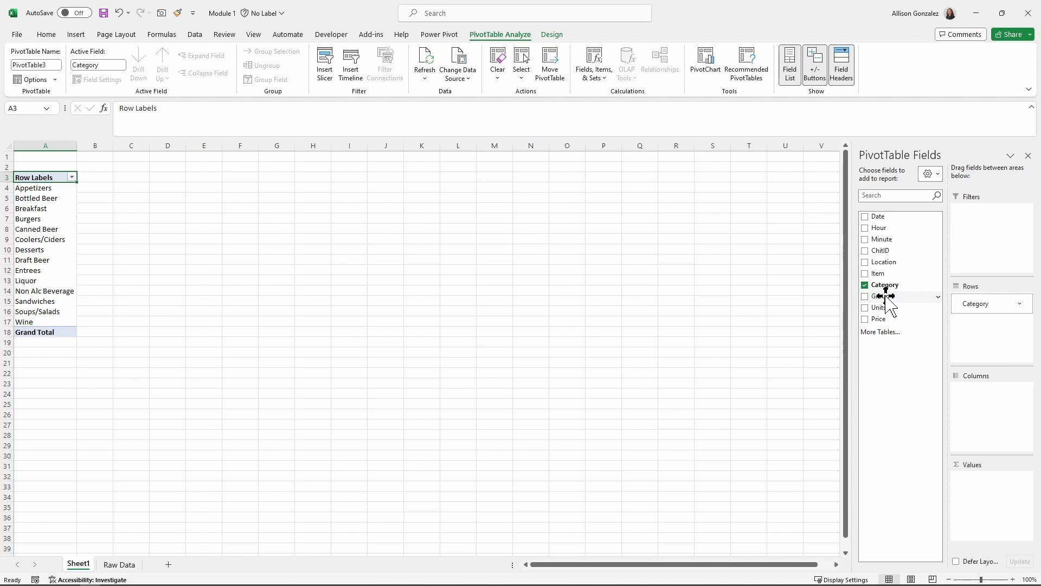
{"action": "left_click_drag", "start_coordinate": [887, 297], "coordinate": [1008, 411]}
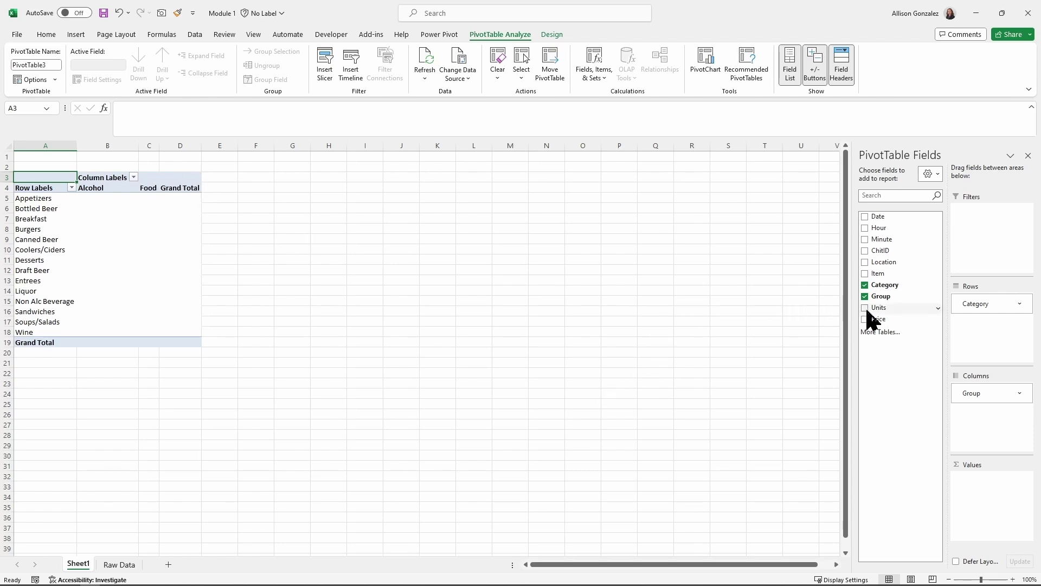
{"action": "left_click_drag", "start_coordinate": [890, 307], "coordinate": [998, 483]}
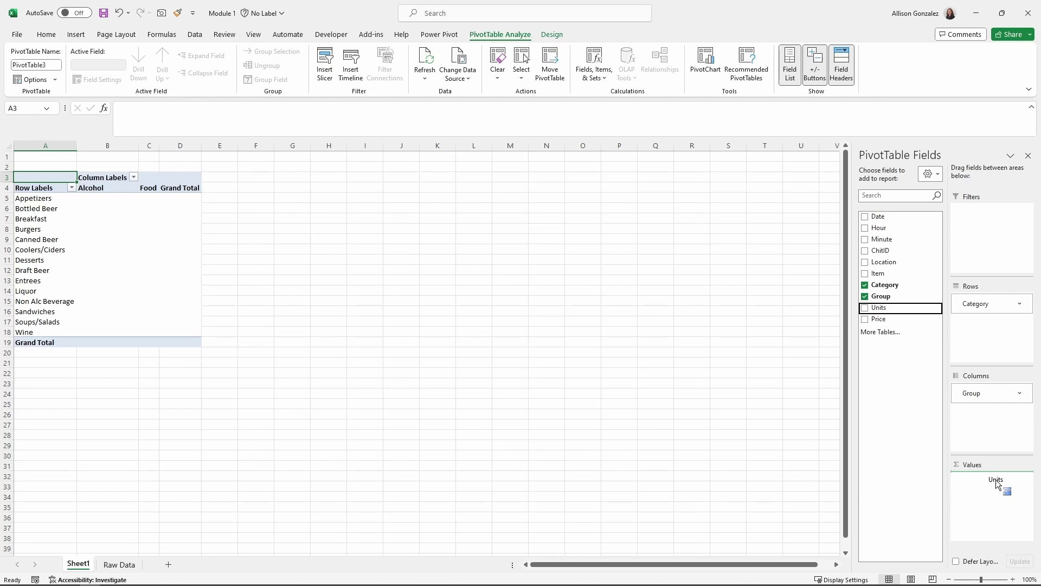
{"action": "mouse_move", "coordinate": [996, 482]}
{"action": "left_mouse_down"}
{"action": "mouse_move", "coordinate": [123, 225]}
{"action": "mouse_move", "coordinate": [150, 213]}
{"action": "mouse_move", "coordinate": [894, 394]}
{"action": "mouse_move", "coordinate": [1002, 430]}
{"action": "mouse_move", "coordinate": [996, 496]}
{"action": "left_mouse_up"}
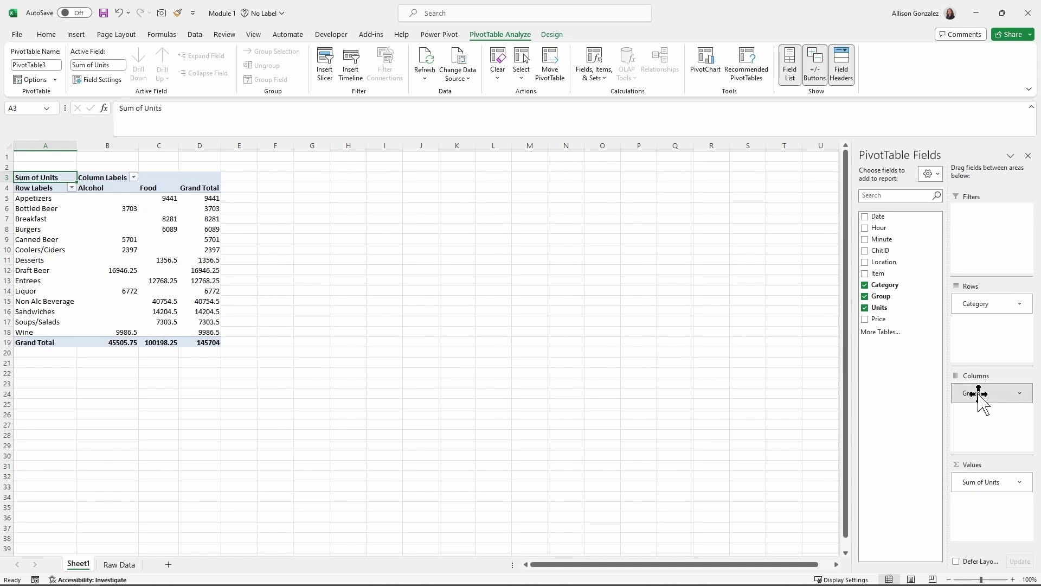
{"action": "left_click_drag", "start_coordinate": [981, 394], "coordinate": [979, 326]}
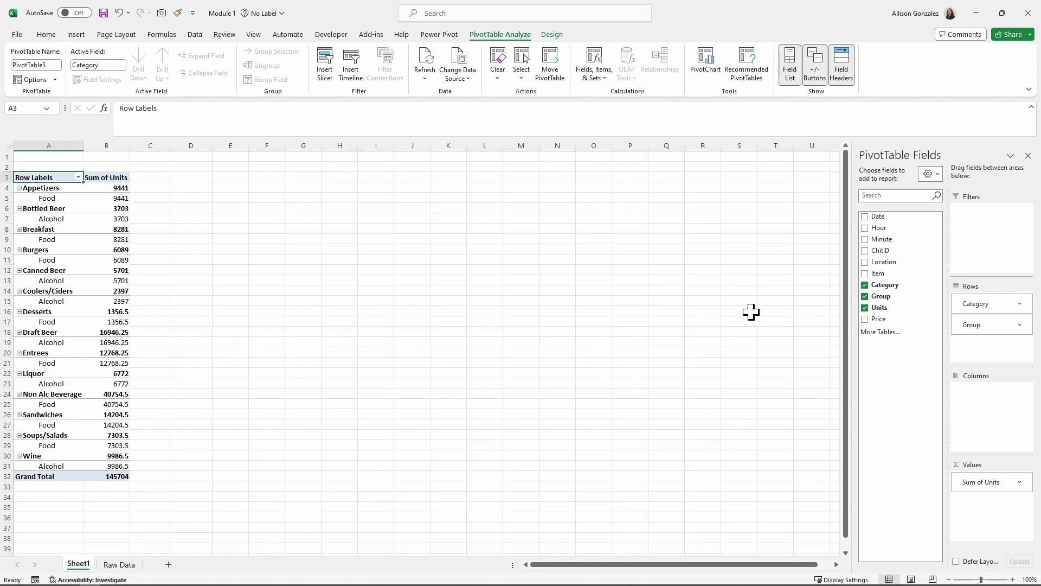
Move Group into Rows above Category so categories nest under Alcohol and Food
{"action": "left_click_drag", "start_coordinate": [976, 325], "coordinate": [983, 299]}
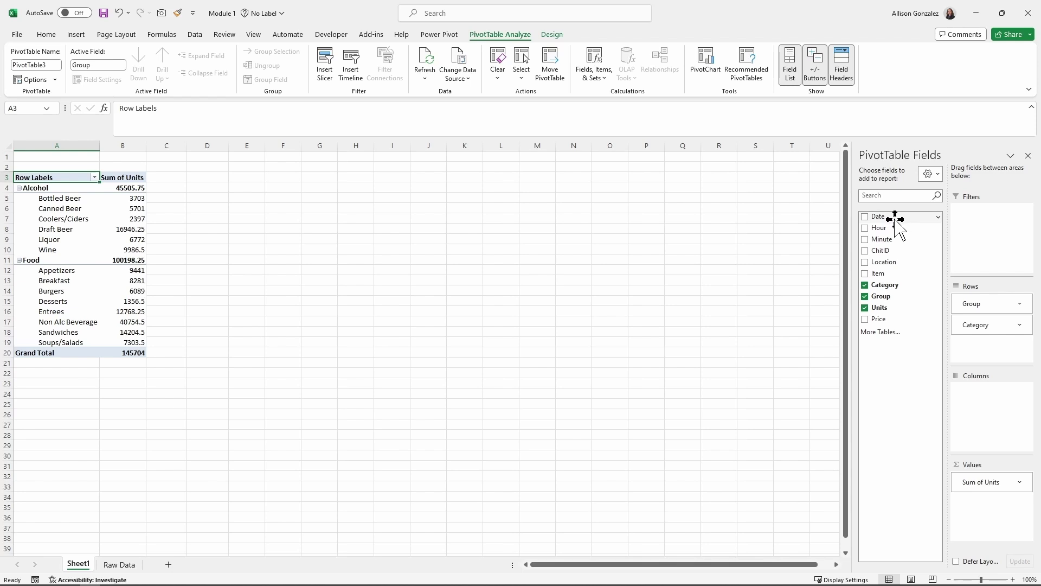
Add Date to Columns, auto-grouped into Months and Days, spreading units across Jan–Dec
{"action": "left_click_drag", "start_coordinate": [895, 219], "coordinate": [988, 399]}
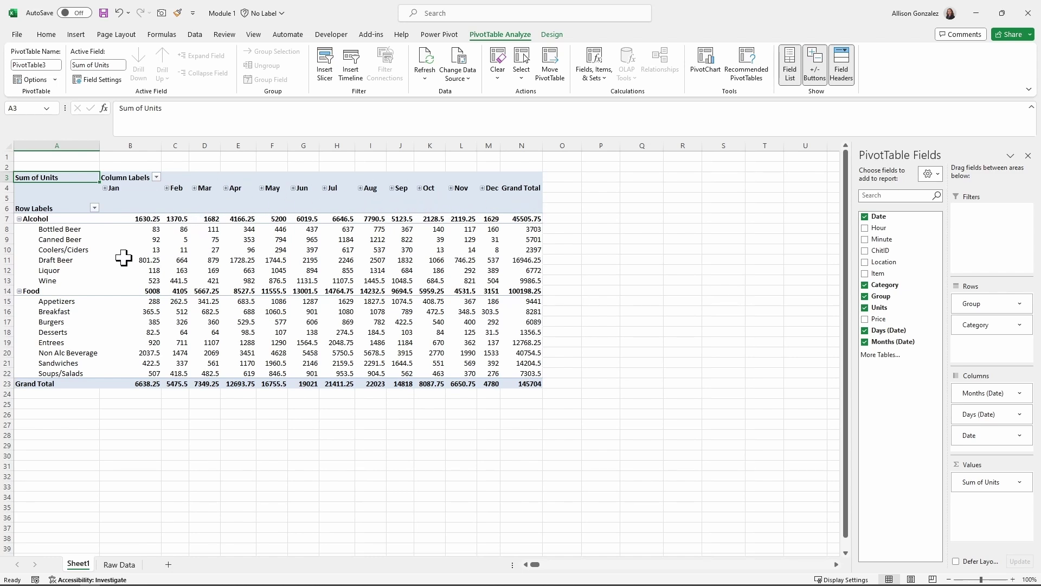
{"action": "mouse_move", "coordinate": [157, 312]}
{"action": "mouse_move", "coordinate": [385, 322]}
{"action": "mouse_move", "coordinate": [993, 325]}
{"action": "left_mouse_down"}
{"action": "mouse_move", "coordinate": [973, 266]}
{"action": "mouse_move", "coordinate": [979, 353]}
{"action": "mouse_move", "coordinate": [981, 336]}
{"action": "left_mouse_up"}
{"action": "mouse_move", "coordinate": [987, 386]}
{"action": "left_mouse_down"}
{"action": "mouse_move", "coordinate": [988, 530]}
{"action": "mouse_move", "coordinate": [921, 382]}
{"action": "mouse_move", "coordinate": [985, 392]}
{"action": "left_mouse_up"}
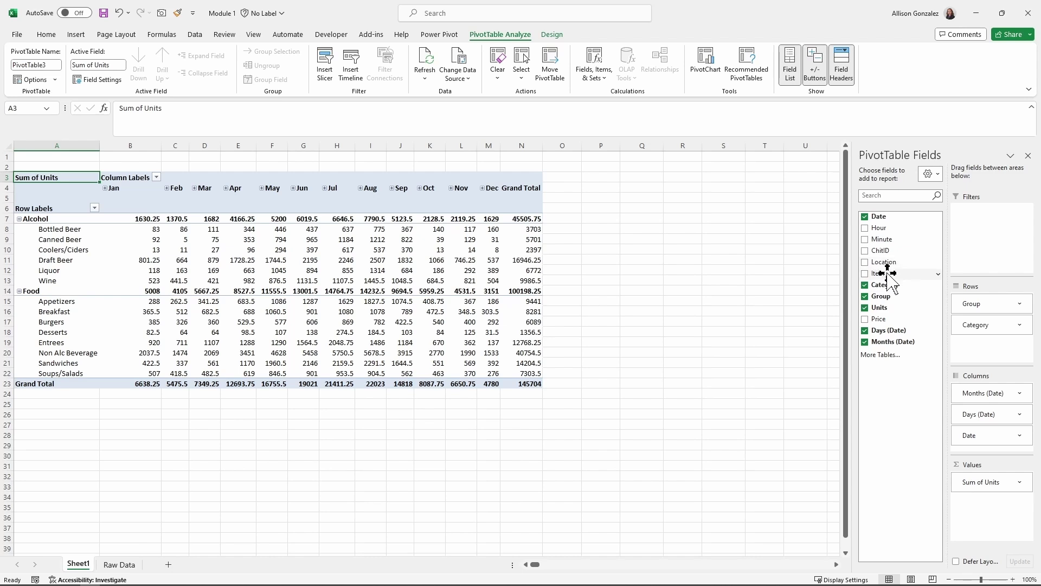
Add Item as a third row level beneath Category
{"action": "left_click_drag", "start_coordinate": [889, 275], "coordinate": [994, 348]}
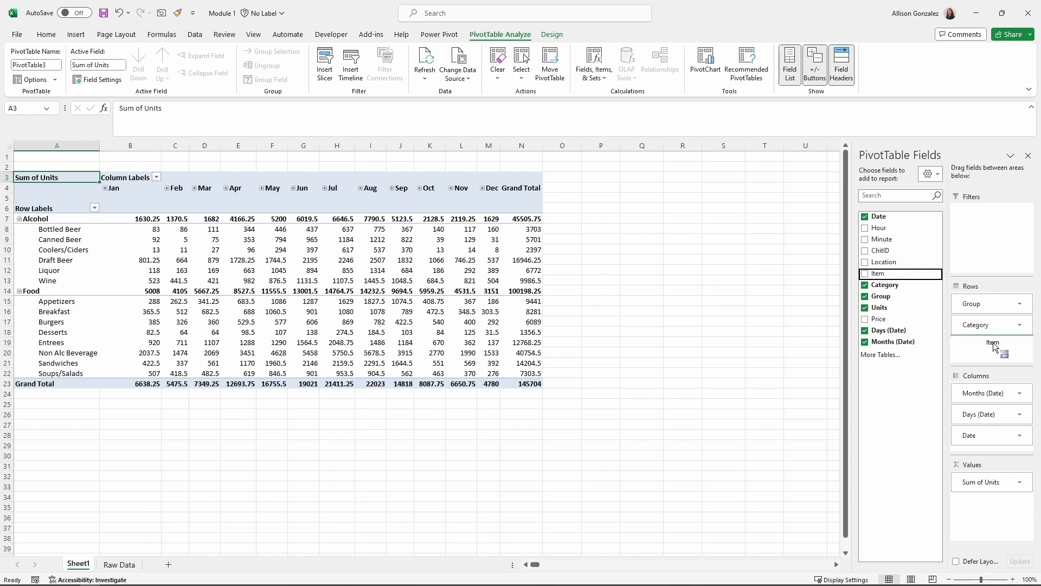
{"action": "left_click_drag", "start_coordinate": [994, 347], "coordinate": [994, 345]}
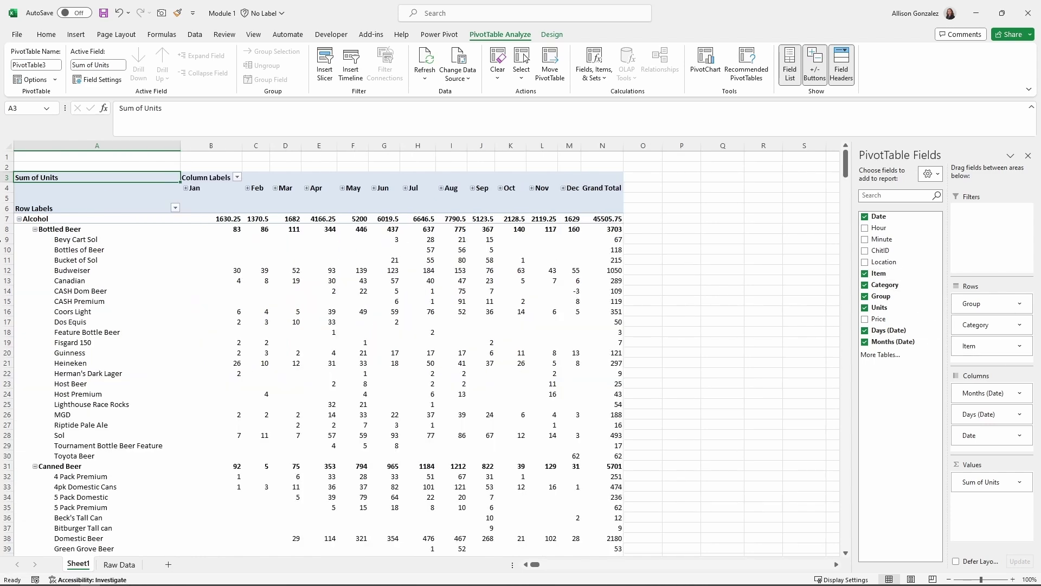
{"action": "scroll", "coordinate": [86, 222], "scroll_direction": "down", "scroll_amount": 2}
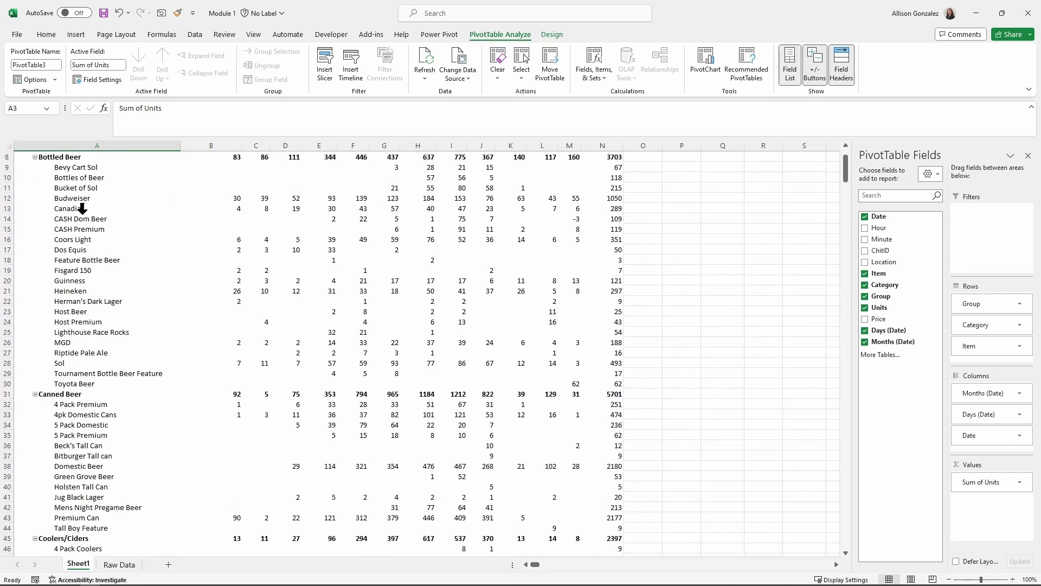
{"action": "scroll", "coordinate": [43, 211], "scroll_direction": "up", "scroll_amount": 2}
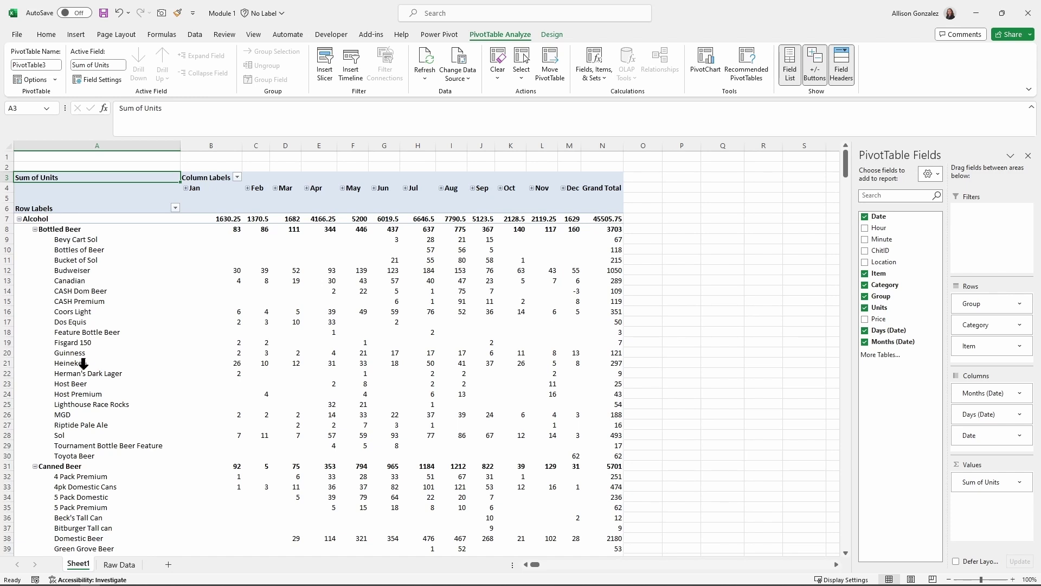
Collapse Bottled Beer, Canned Beer, Coolers/Ciders, Draft Beer, Liquor, Wine and Appetizers to totals
{"action": "left_click", "coordinate": [35, 229]}
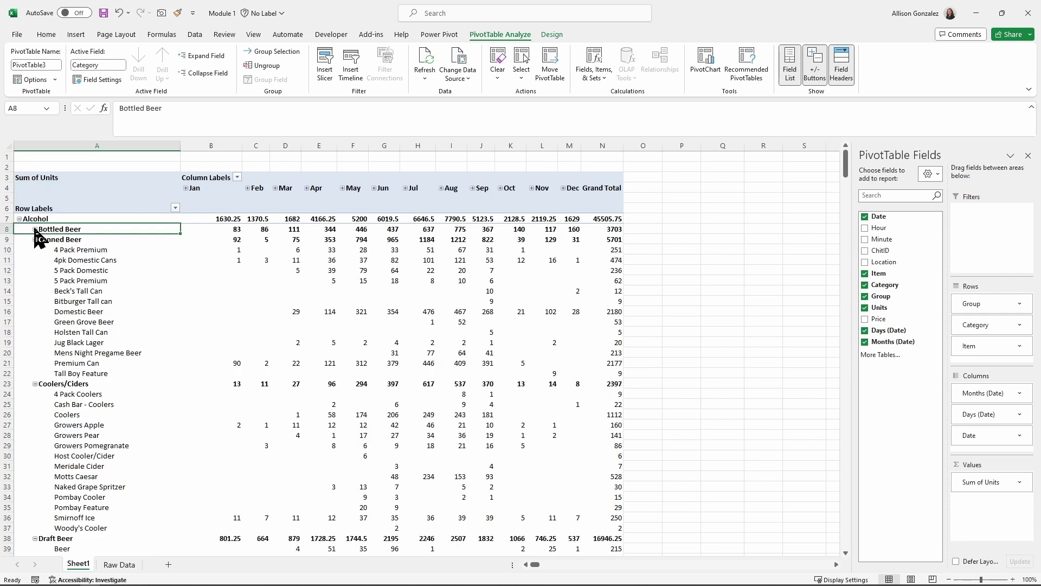
{"action": "left_click", "coordinate": [35, 239]}
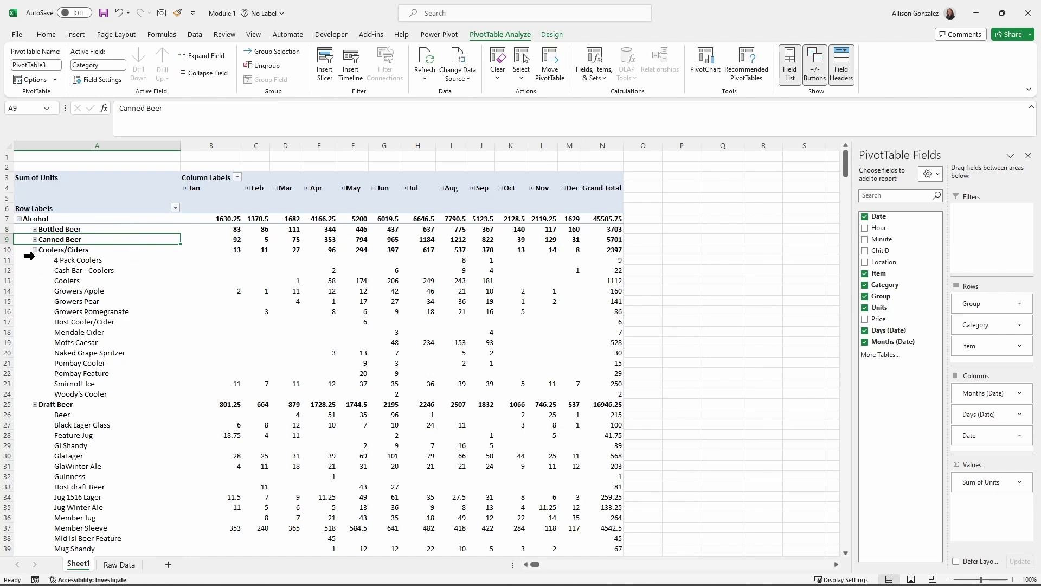
{"action": "left_click", "coordinate": [35, 250]}
{"action": "left_click", "coordinate": [35, 260]}
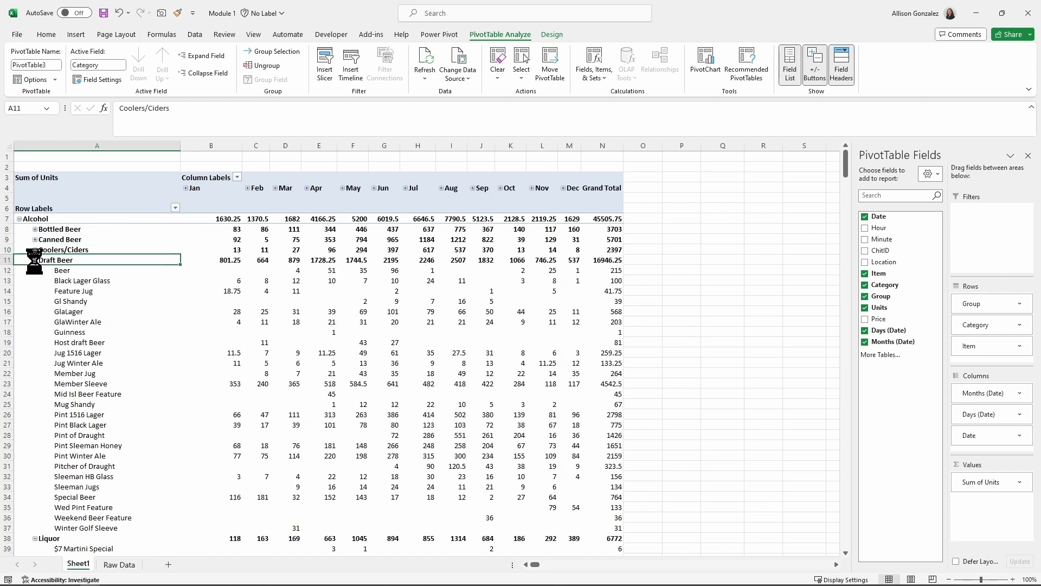
{"action": "left_click", "coordinate": [34, 270]}
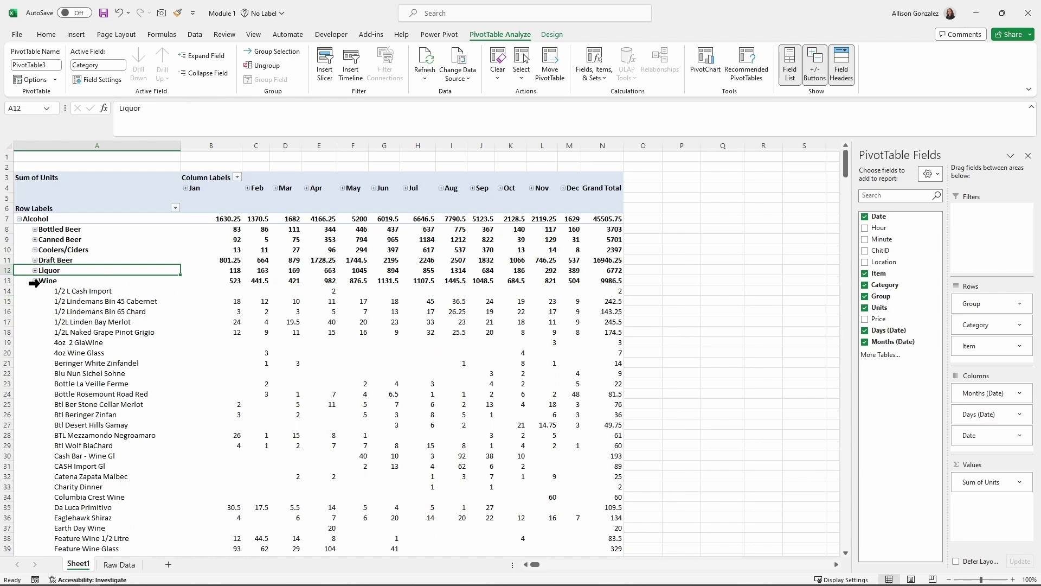
{"action": "left_click", "coordinate": [34, 281]}
{"action": "left_click", "coordinate": [34, 281]}
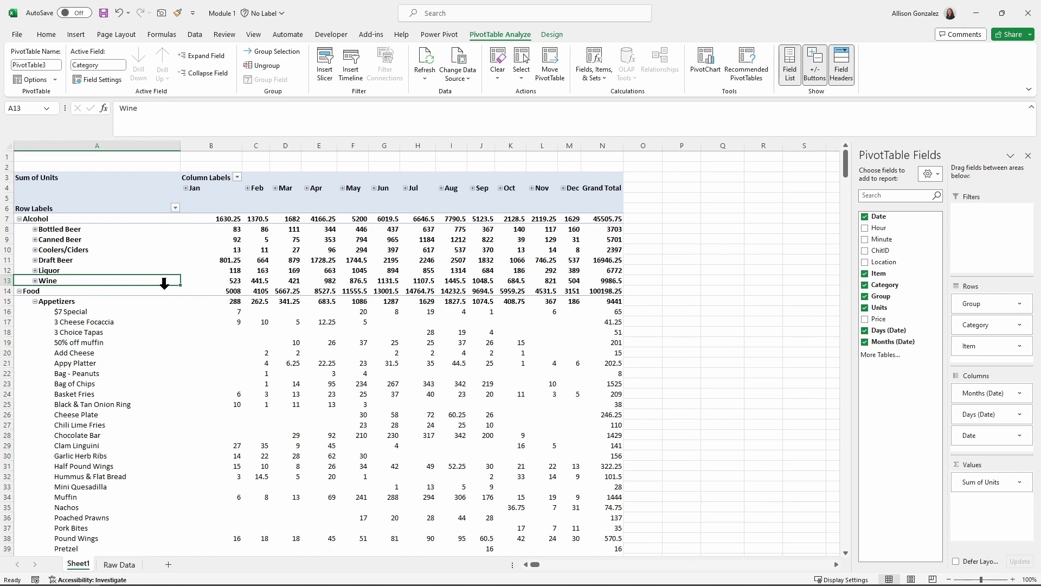
{"action": "left_click", "coordinate": [35, 301]}
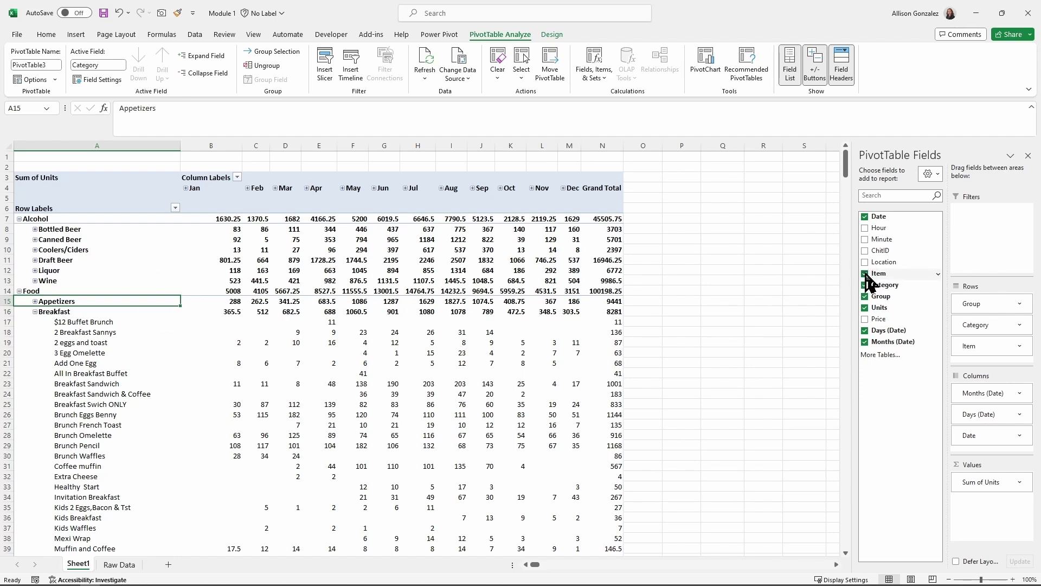
Remove Item, Date, Days and Months from the pivot, leaving Group and Category rows
{"action": "left_click", "coordinate": [865, 274]}
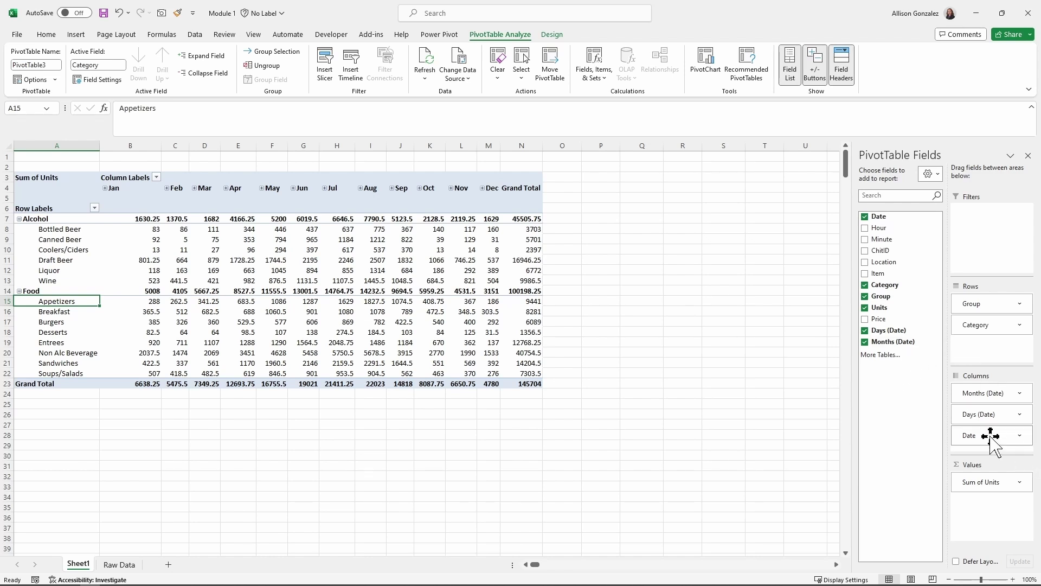
{"action": "left_click_drag", "start_coordinate": [981, 435], "coordinate": [788, 410]}
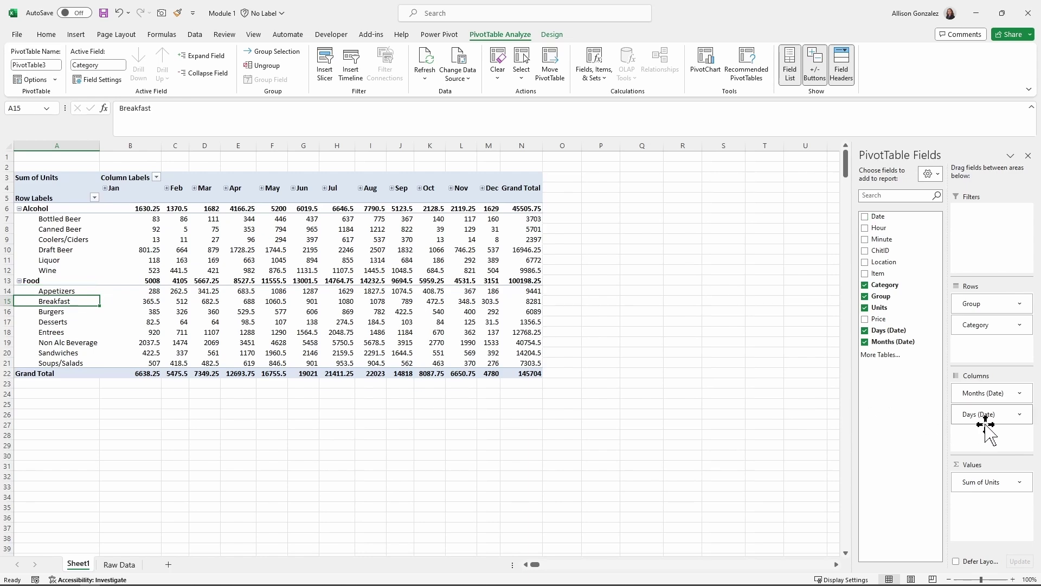
{"action": "left_click", "coordinate": [865, 330]}
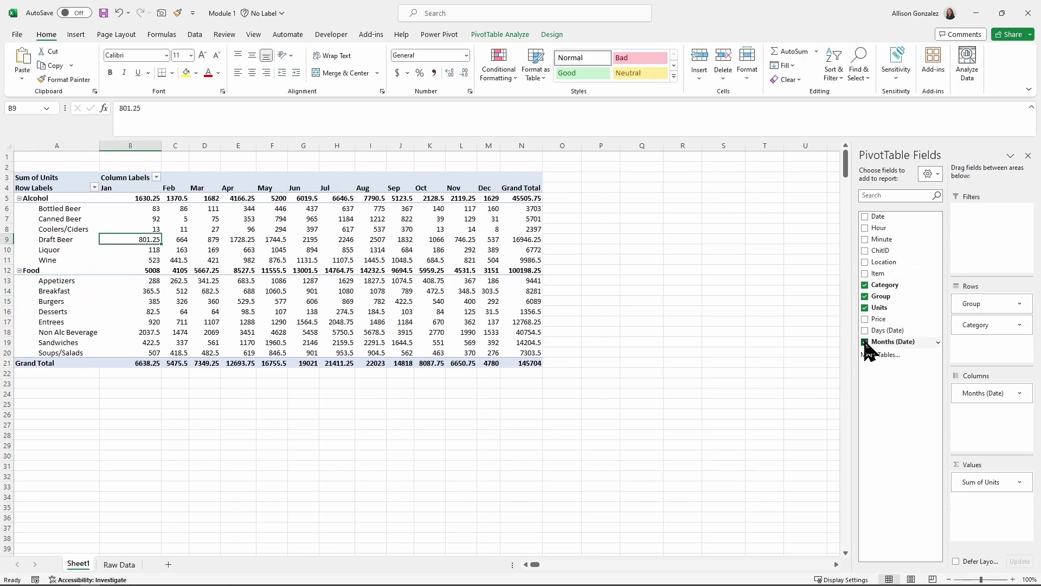
{"action": "left_click", "coordinate": [864, 342]}
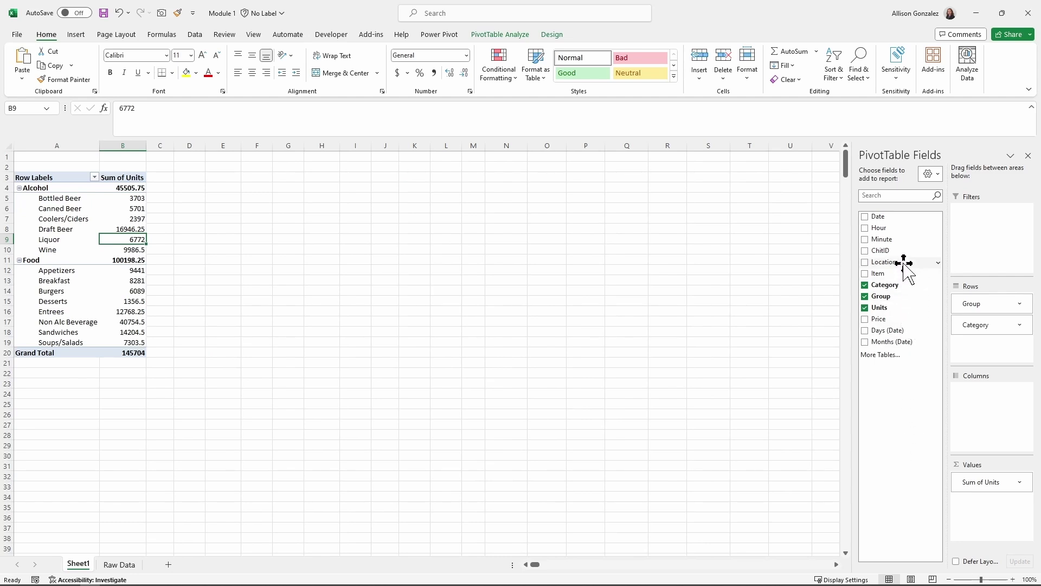
Split Sum of Units into Location columns: #5 HB Way, 1 Naught Close, Red Ink Lane
{"action": "left_click_drag", "start_coordinate": [905, 262], "coordinate": [1002, 404]}
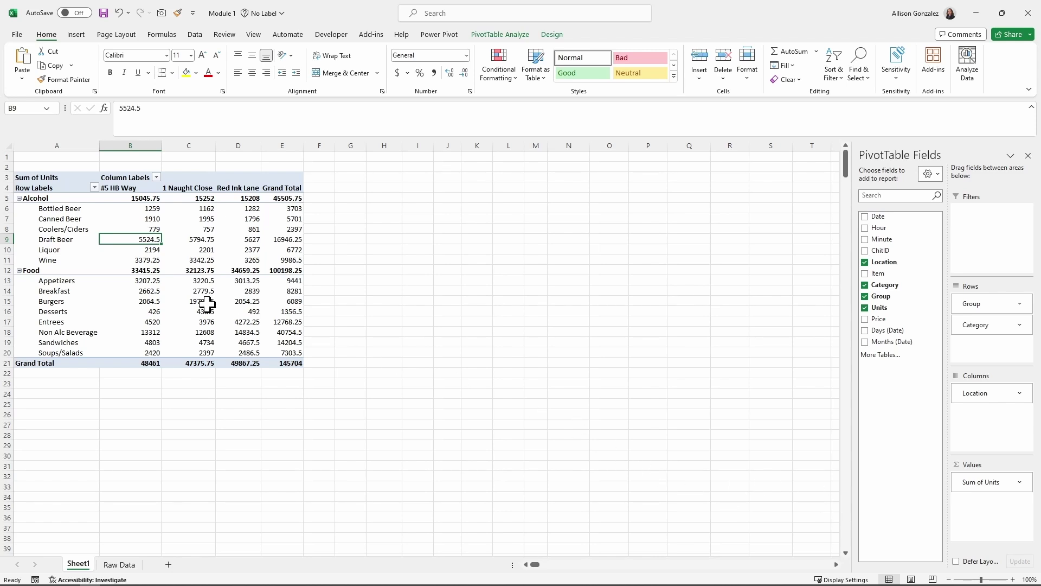
{"action": "mouse_move", "coordinate": [280, 272]}
{"action": "mouse_move", "coordinate": [157, 211]}
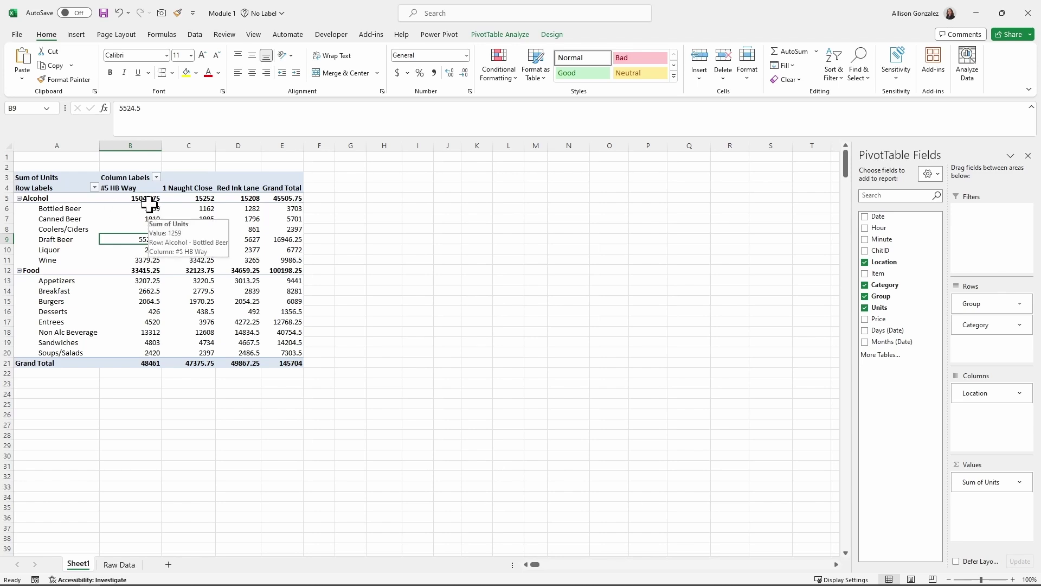
{"action": "left_click", "coordinate": [121, 565]}
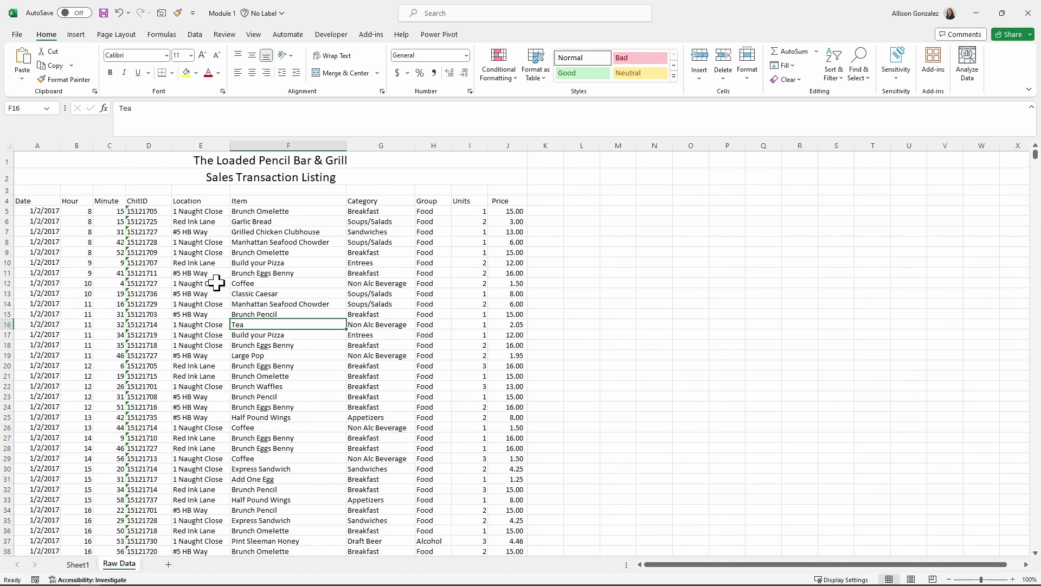
Change the first transaction's Price in J5 on Raw Data to 2,000,000
{"action": "left_click", "coordinate": [519, 211]}
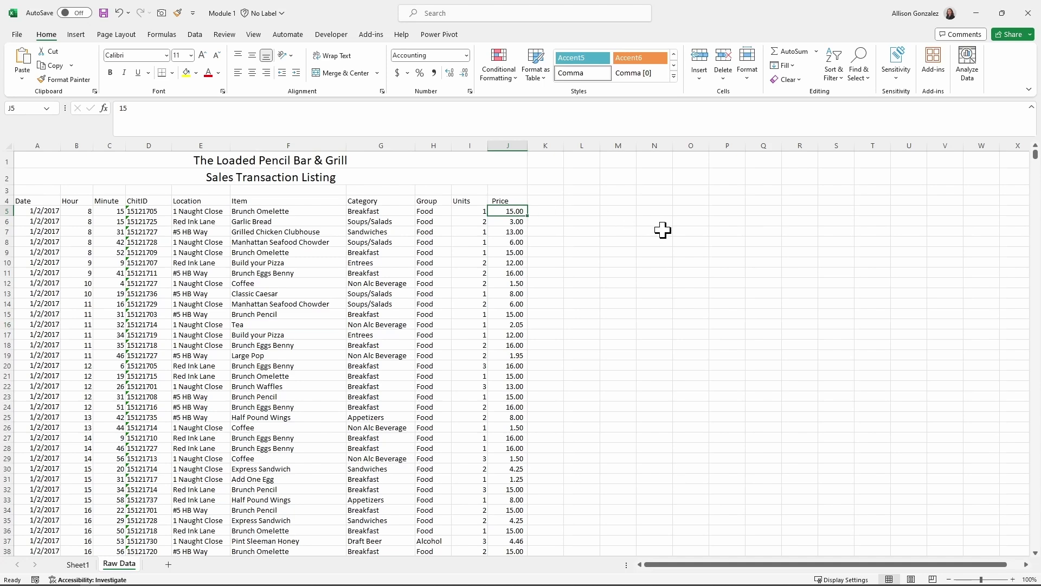
{"action": "type", "text": "2"}
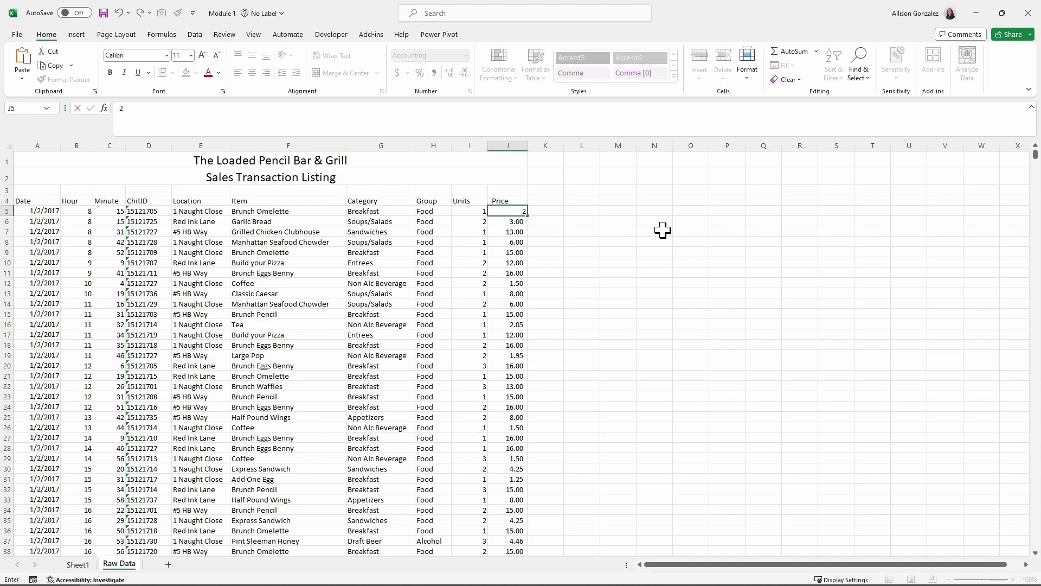
{"action": "type", "text": "000000"}
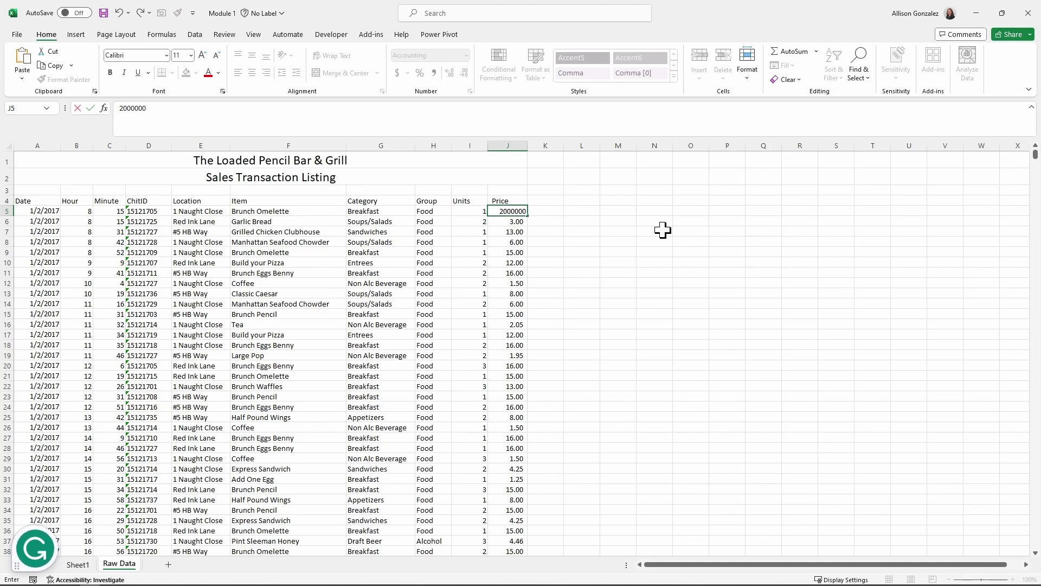
{"action": "key", "text": "Left"}
{"action": "key", "text": "Left"}
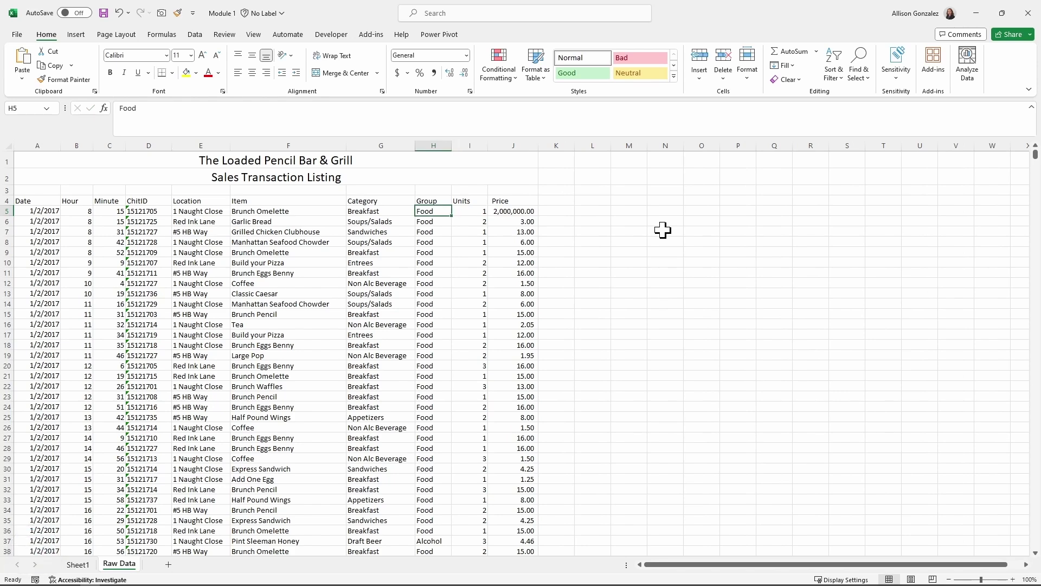
{"action": "left_click", "coordinate": [78, 565]}
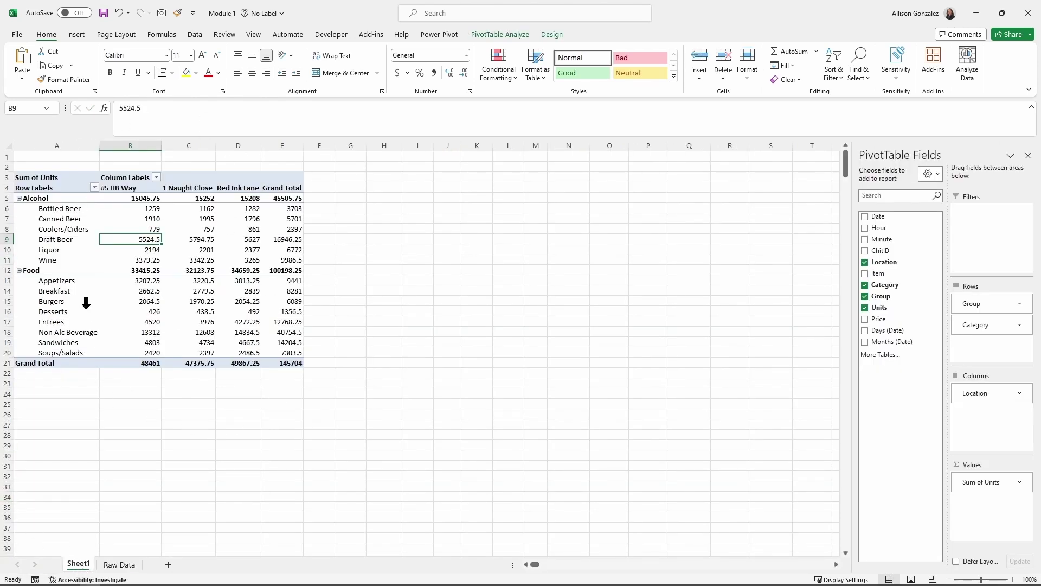
{"action": "left_click", "coordinate": [122, 565]}
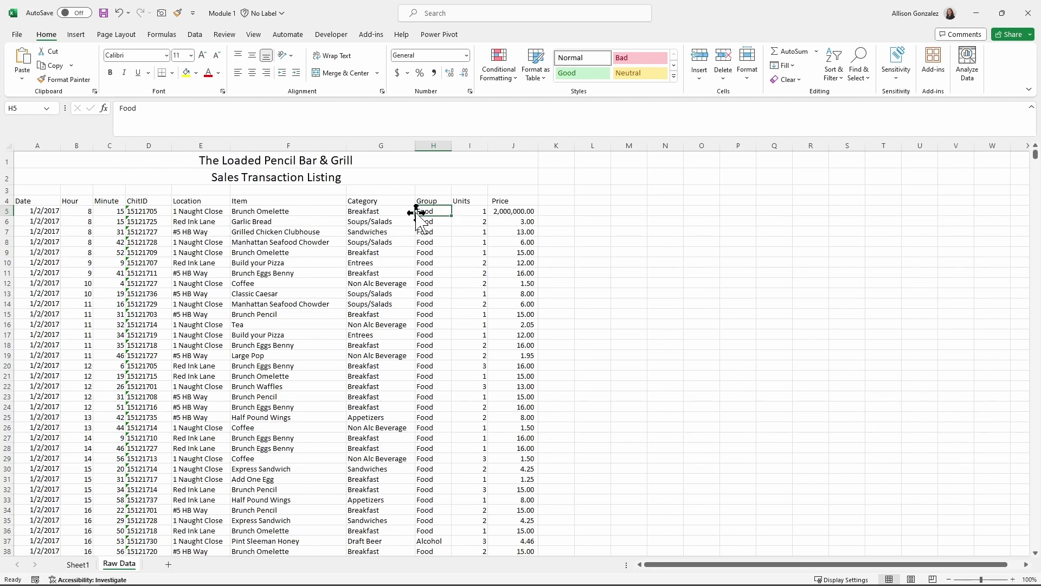
{"action": "left_click", "coordinate": [80, 566]}
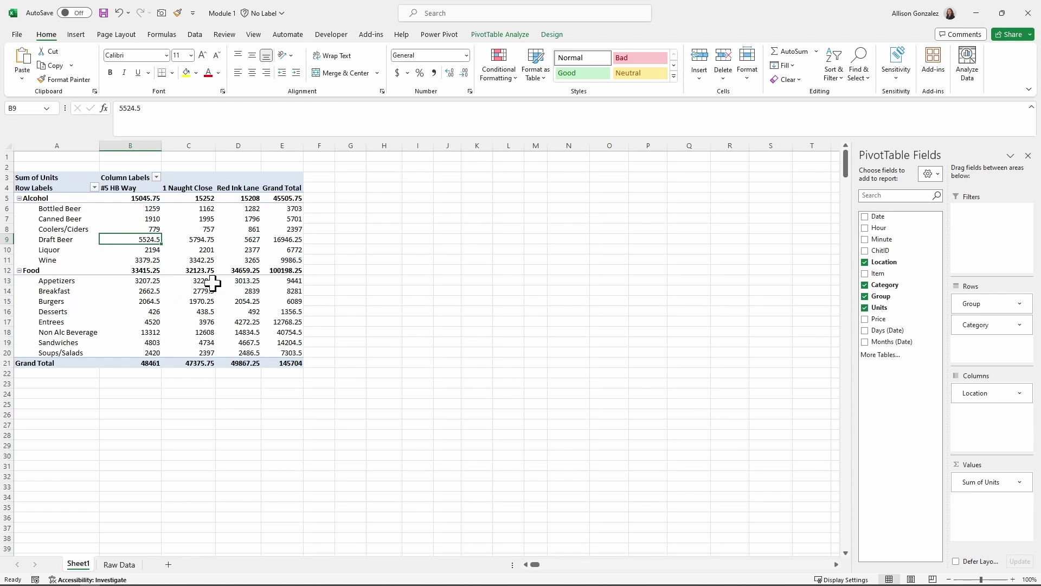
{"action": "mouse_move", "coordinate": [212, 282]}
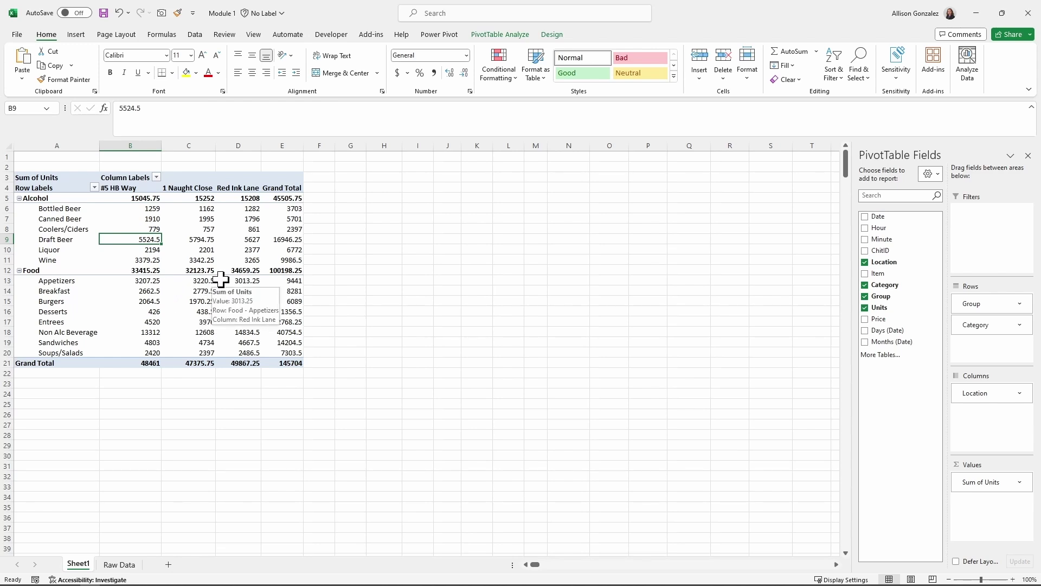
{"action": "left_click", "coordinate": [234, 300]}
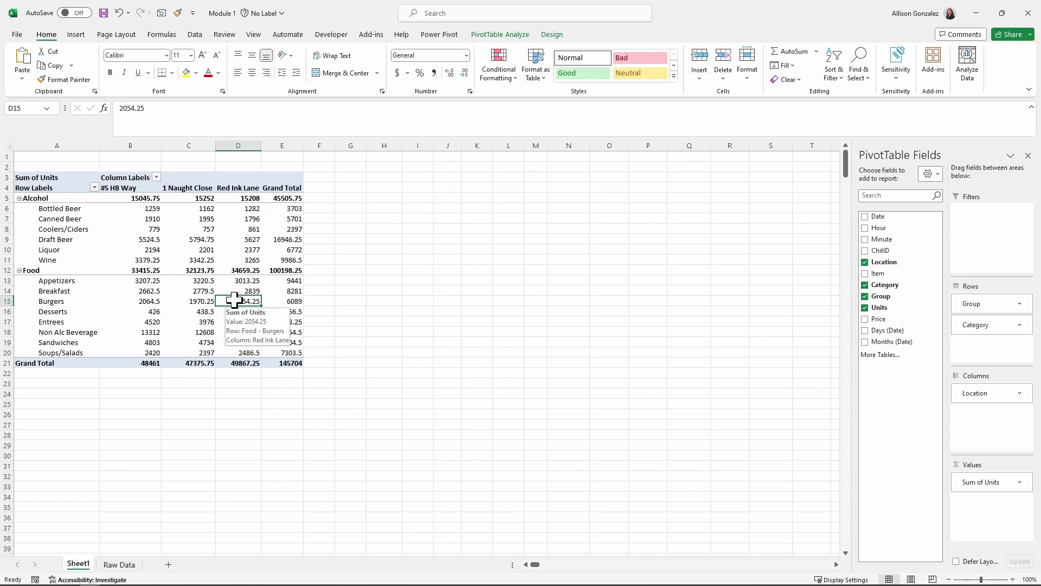
Check the PivotTable value cell's context menu for Refresh, then switch to the Data ribbon
{"action": "right_click", "coordinate": [234, 300]}
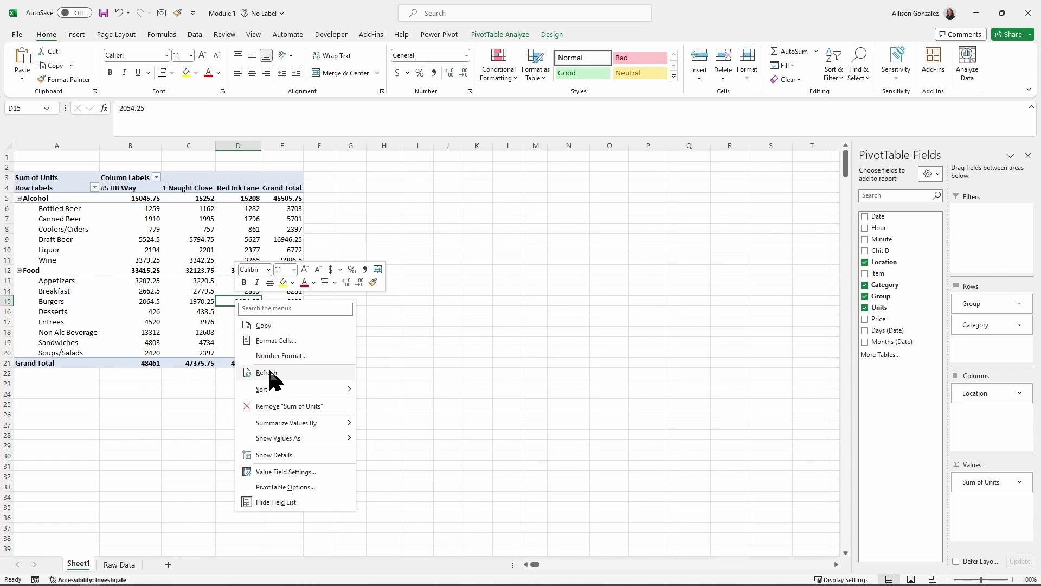
{"action": "left_click", "coordinate": [196, 35]}
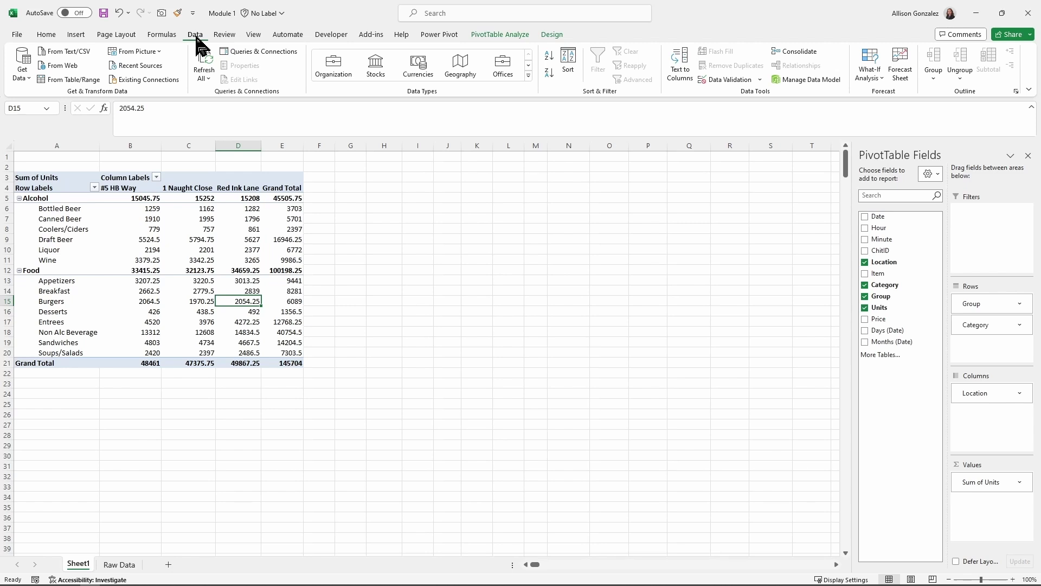
Refresh all workbook data so the PivotTable updates from the edited raw data
{"action": "left_click", "coordinate": [205, 74]}
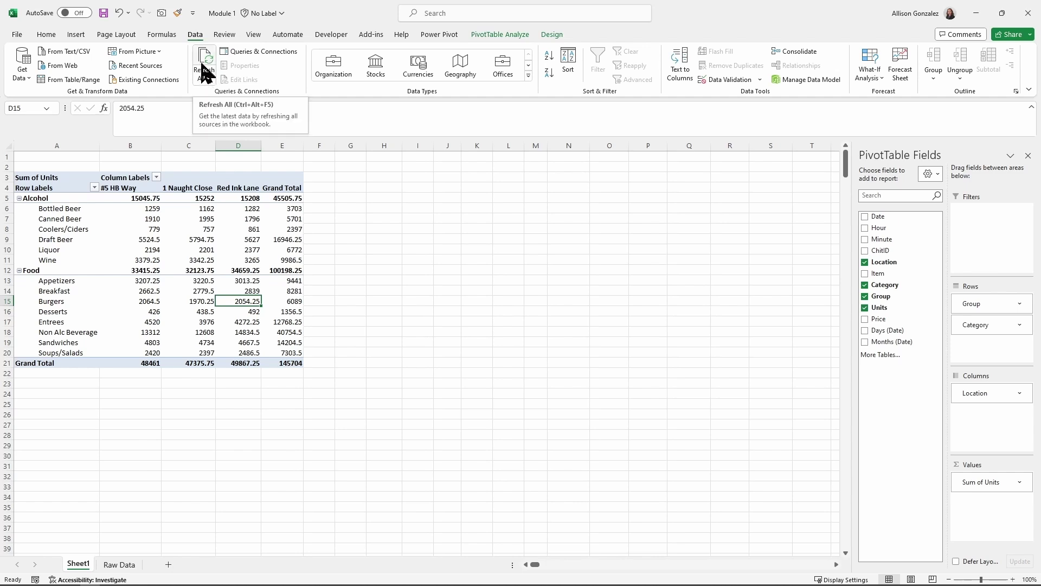